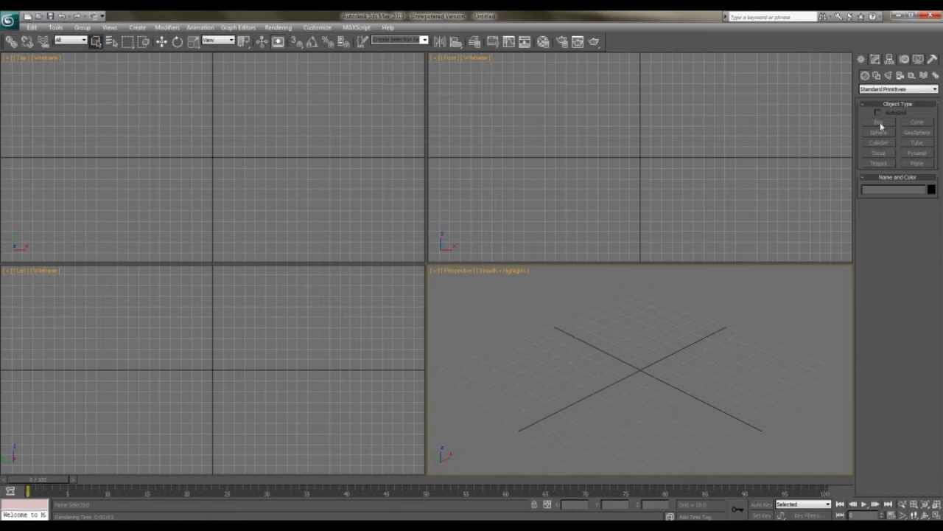
# Create a box about 169 long, 327 wide and 138 high in the Top view, and show edged faces in Perspective
pyautogui.click(879, 124)
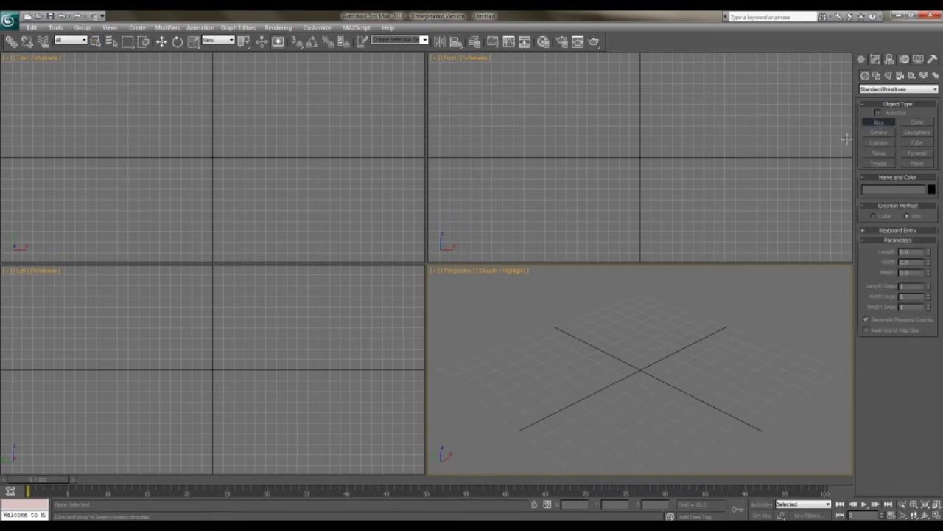
pyautogui.moveTo(49, 83); pyautogui.dragTo(396, 262)
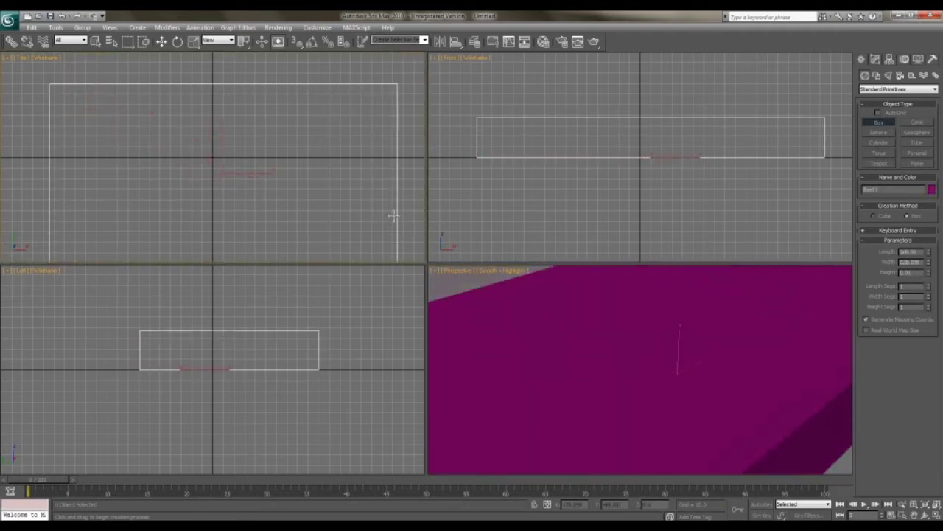
pyautogui.click(377, 116)
pyautogui.scroll(-4, 665, 372)
pyautogui.scroll(-3, 658, 408)
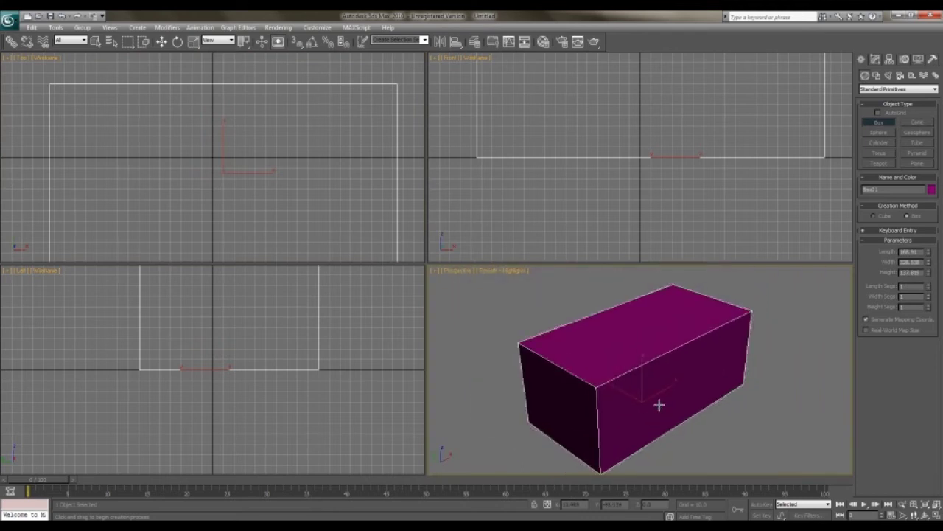
pyautogui.press('w')
pyautogui.press('F4')
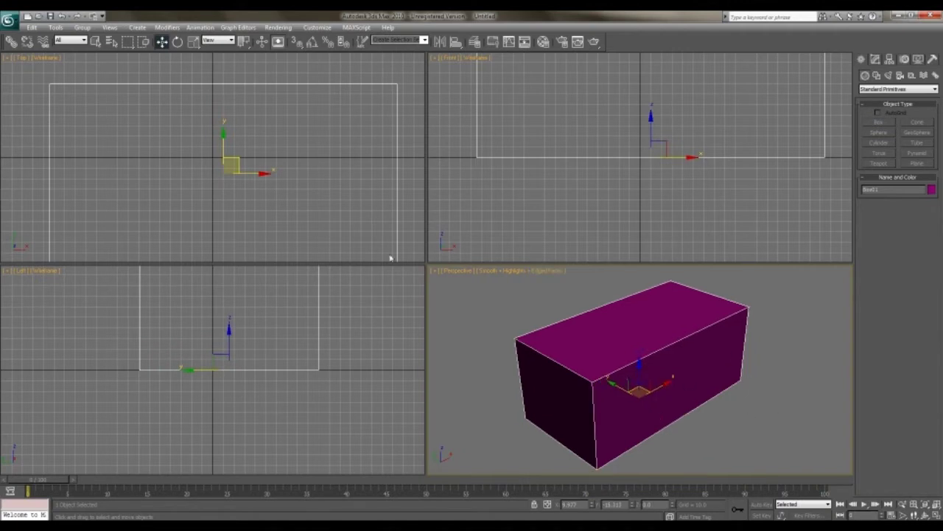
# Scale the box up to about 154% along X and about 195% along Y in the Top view
pyautogui.scroll(-3, 363, 249)
pyautogui.moveTo(321, 243); pyautogui.dragTo(337, 244, button='middle')
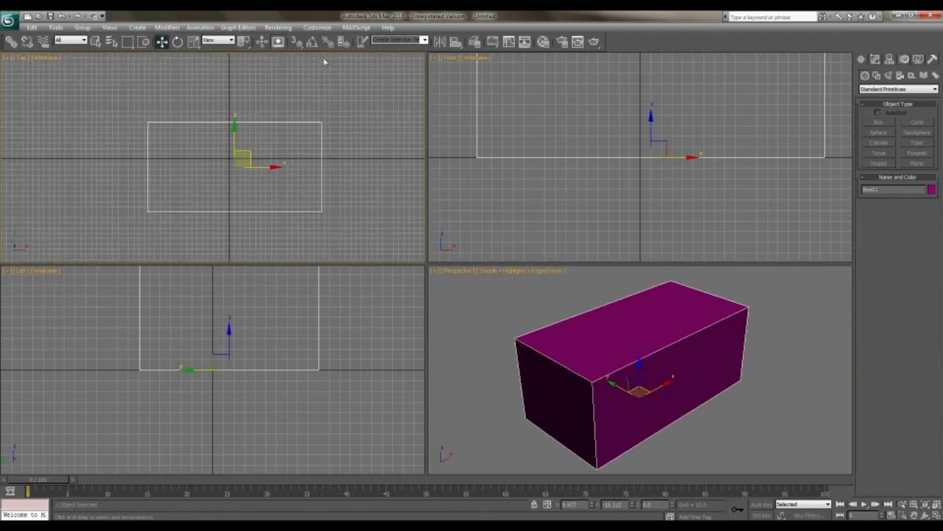
pyautogui.press('r')
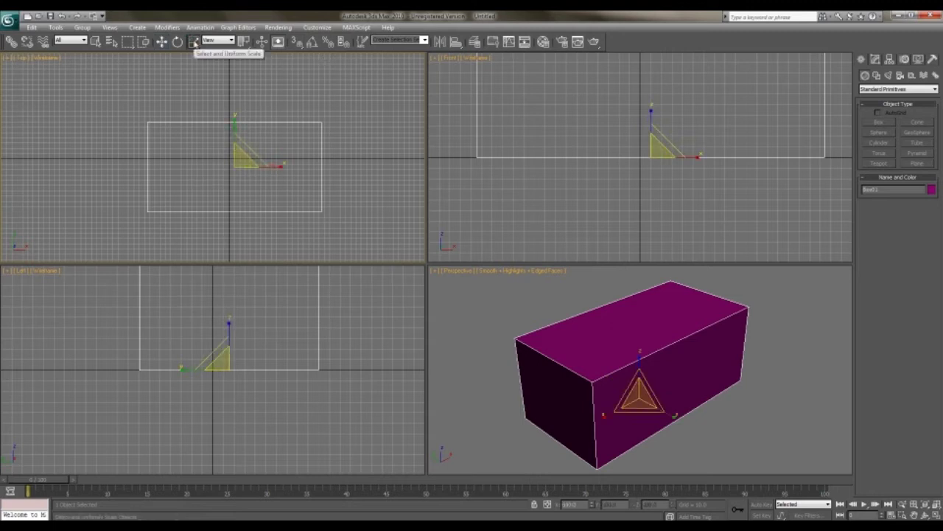
pyautogui.moveTo(287, 168); pyautogui.dragTo(307, 166)
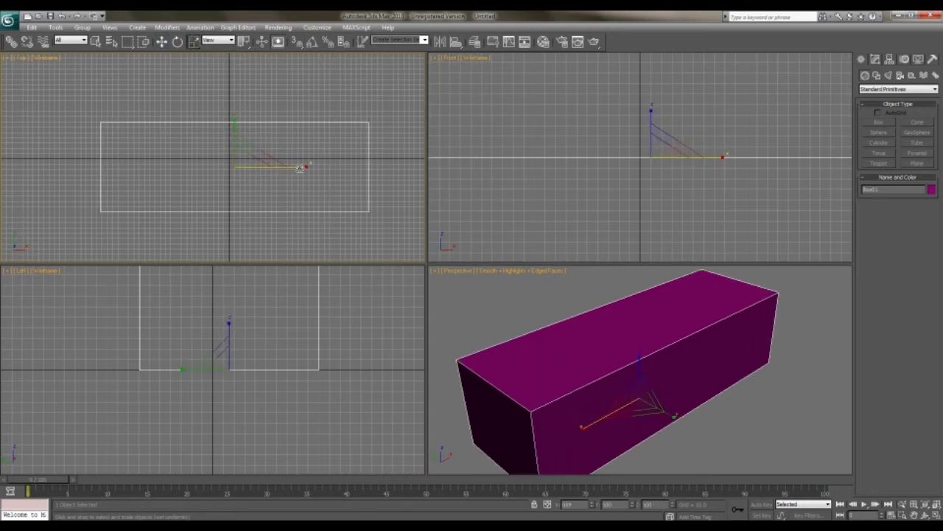
pyautogui.moveTo(234, 122); pyautogui.dragTo(231, 89)
pyautogui.scroll(3, 614, 336)
pyautogui.moveTo(614, 336); pyautogui.dragTo(588, 340, button='middle')
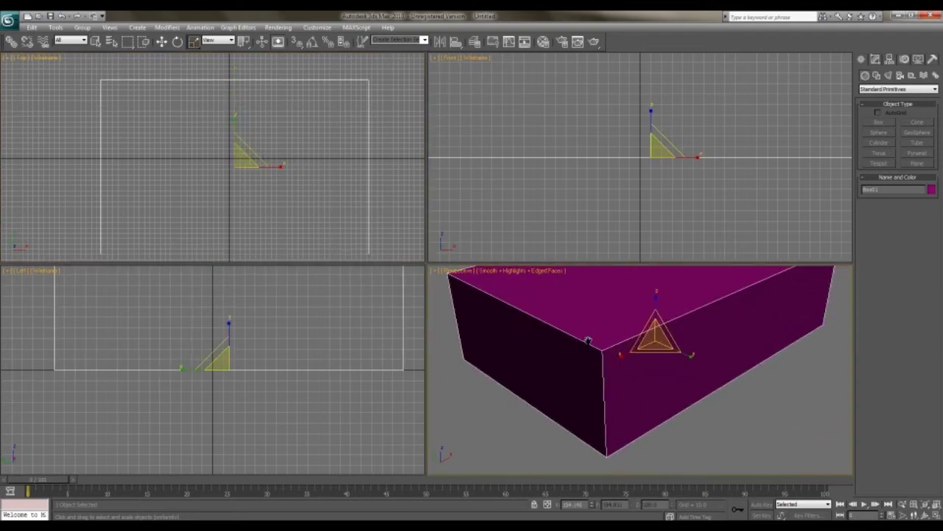
# Apply a Normal modifier to the box to flip its faces inward
pyautogui.click(161, 41)
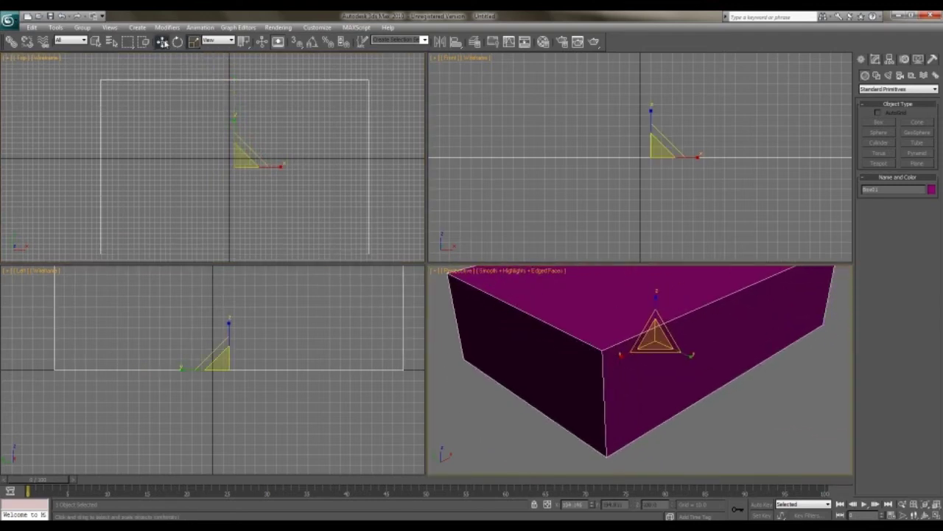
pyautogui.click(876, 60)
pyautogui.click(934, 86)
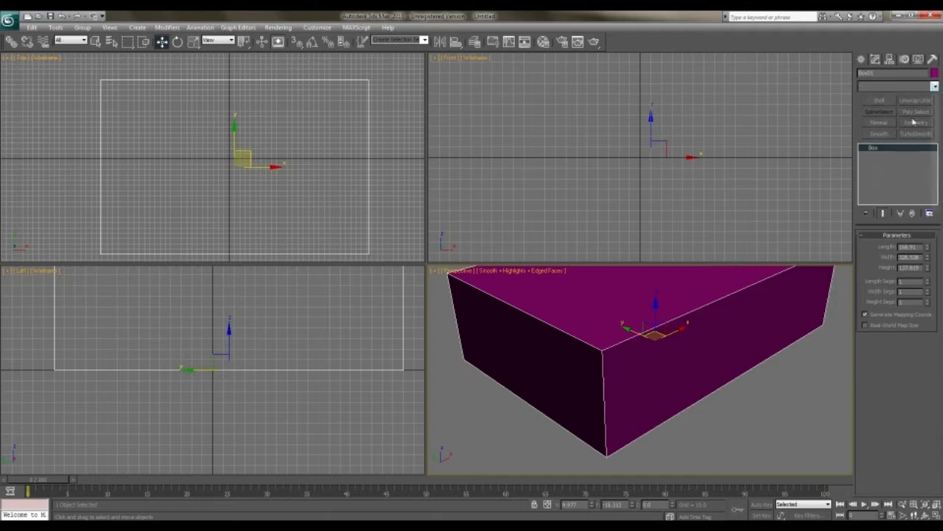
pyautogui.scroll(-15, 917, 221)
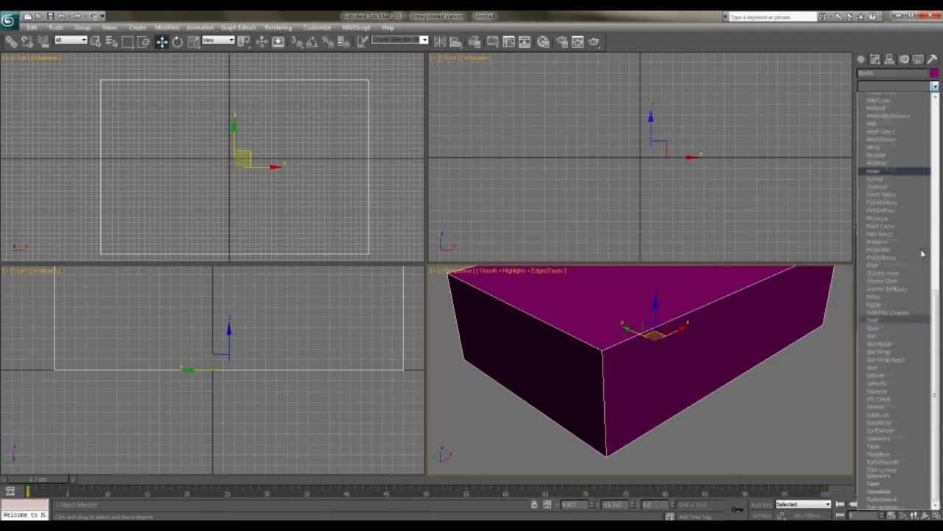
pyautogui.click(877, 104)
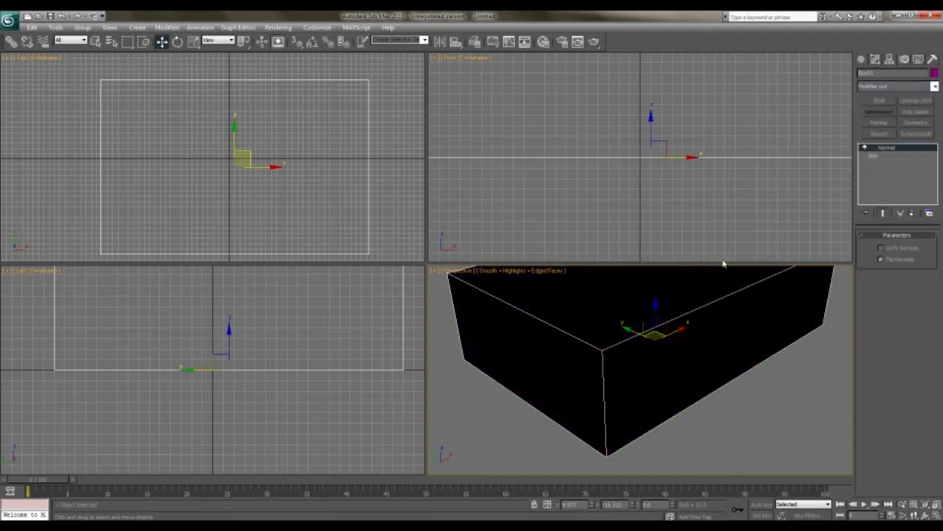
# Frame an inner corner of the room in Perspective, create a camera from that view, and clear the selection
pyautogui.keyDown('alt'); pyautogui.moveTo(724, 263); pyautogui.dragTo(669, 354, button='middle'); pyautogui.keyUp('alt')
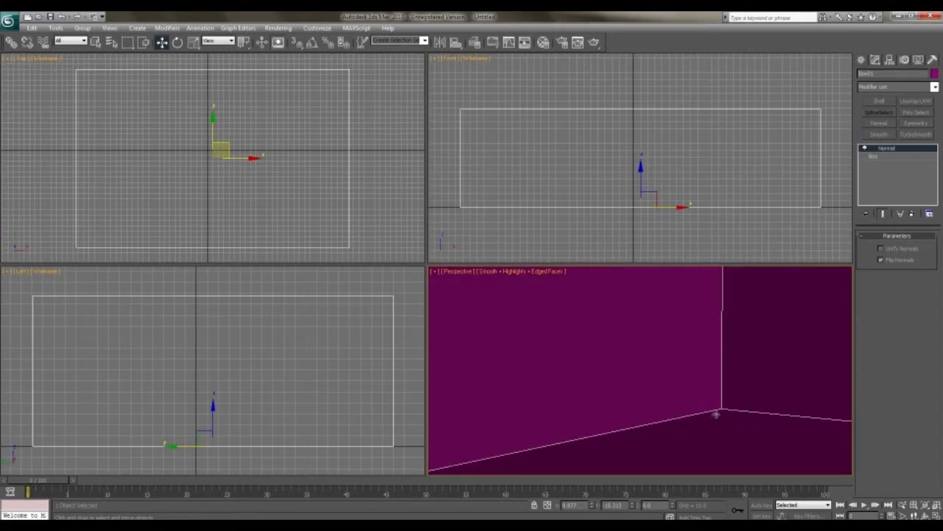
pyautogui.moveTo(715, 413)
pyautogui.keyDown('alt'); pyautogui.mouseDown(button='middle')
pyautogui.moveTo(705, 413)
pyautogui.moveTo(709, 405)
pyautogui.moveTo(710, 435)
pyautogui.moveTo(716, 398)
pyautogui.mouseUp(button='middle'); pyautogui.keyUp('alt')
pyautogui.hotkey('ctrl', 'c')
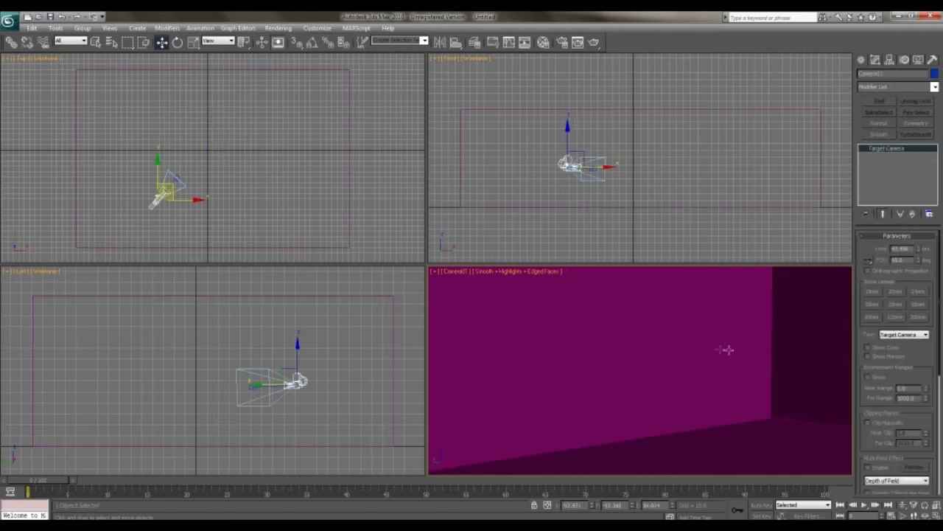
pyautogui.click(613, 223)
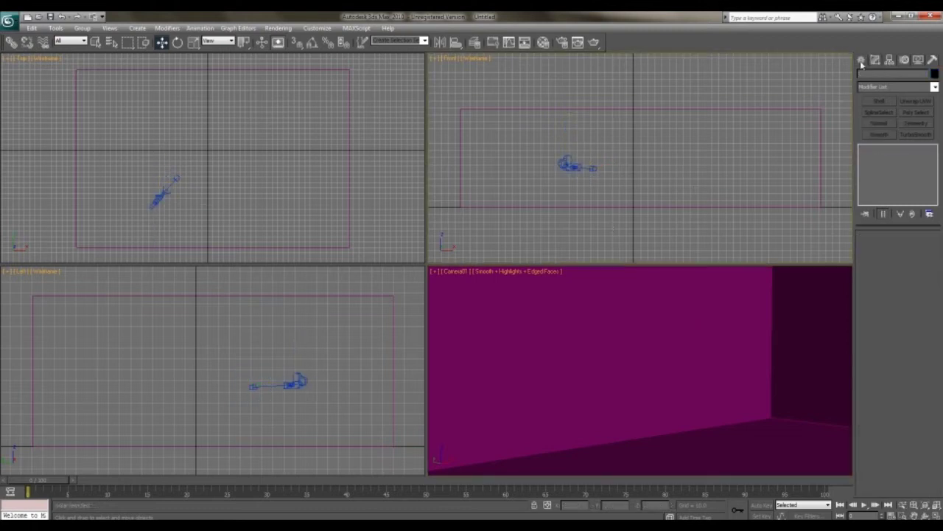
# Create a thin second box about 246 wide and 101 high within the room's outline in the Front view
pyautogui.click(861, 60)
pyautogui.click(879, 123)
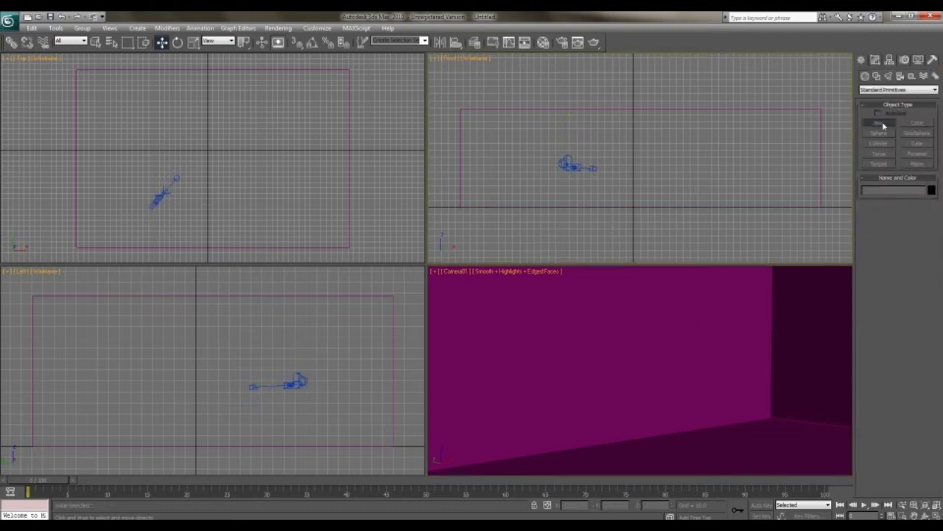
pyautogui.scroll(1, 656, 176)
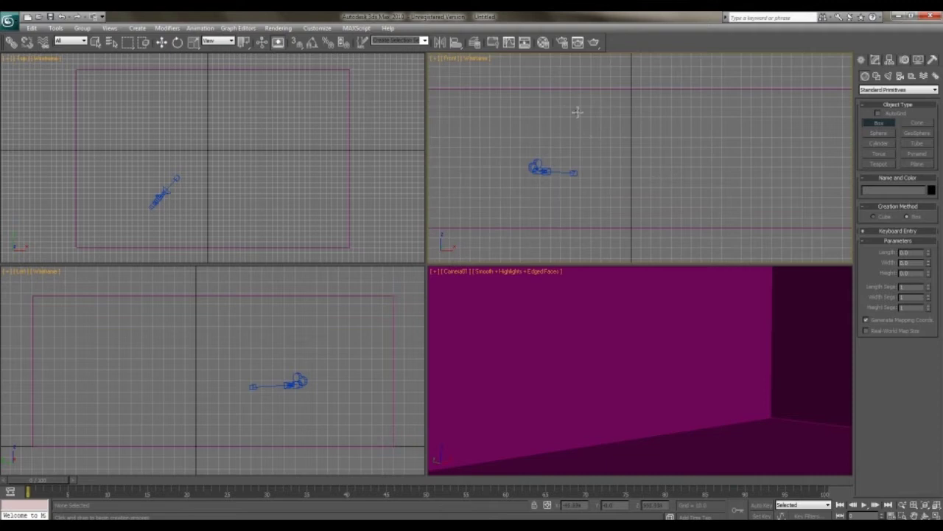
pyautogui.moveTo(563, 103); pyautogui.dragTo(812, 205)
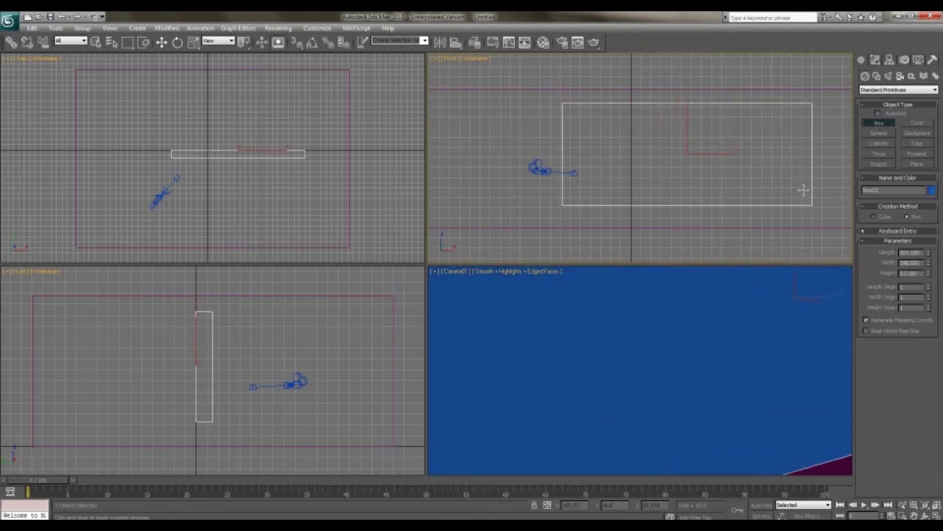
pyautogui.click(802, 189)
pyautogui.press('w')
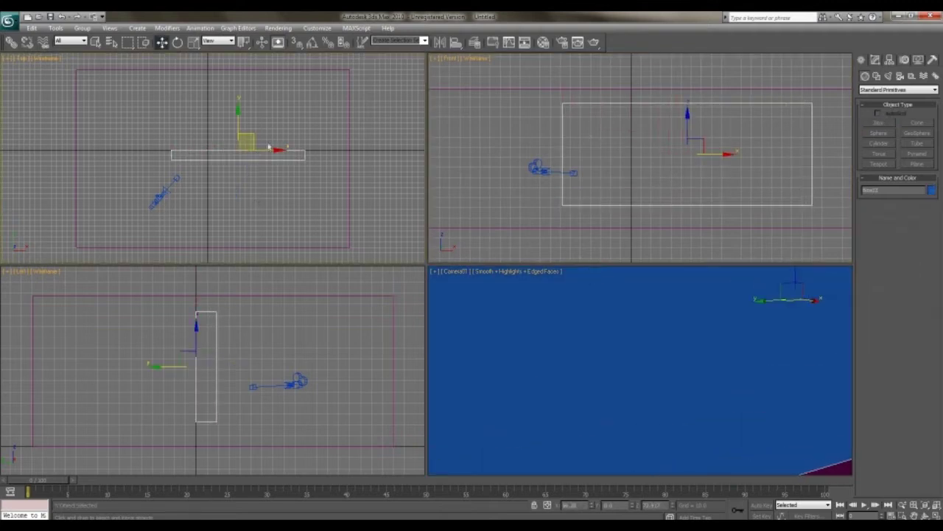
# Move the thin box back through the room's far wall, shift it toward the corner, and lower it close to the floor
pyautogui.moveTo(239, 126); pyautogui.dragTo(253, 37)
pyautogui.click(510, 370)
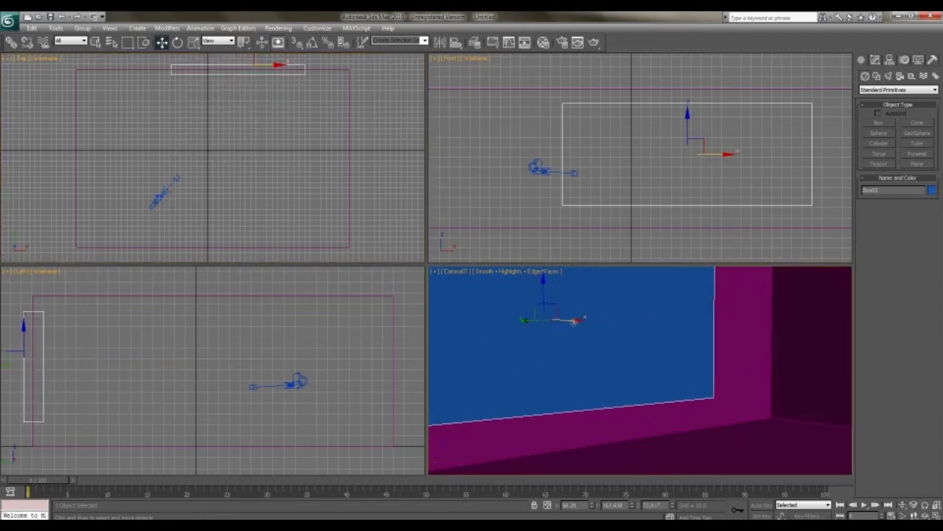
pyautogui.moveTo(576, 320); pyautogui.dragTo(660, 317)
pyautogui.moveTo(627, 289); pyautogui.dragTo(633, 312)
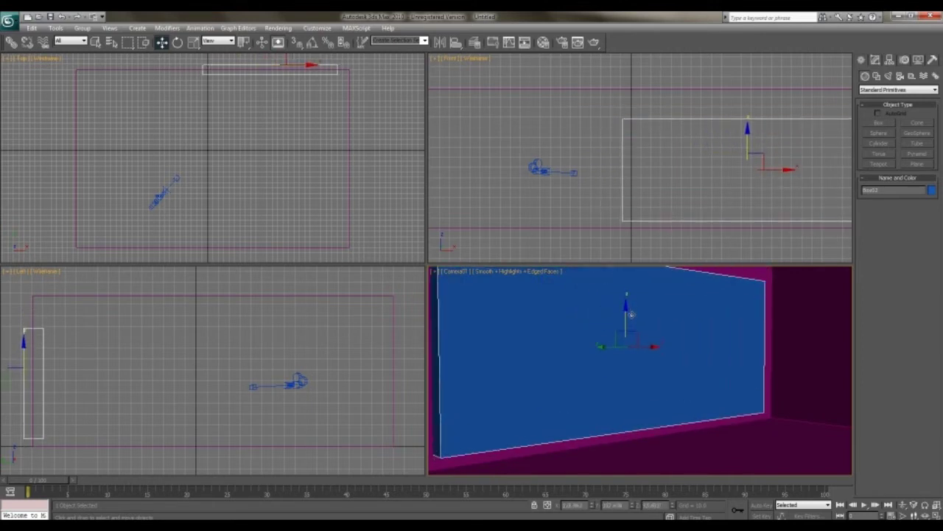
pyautogui.moveTo(600, 347); pyautogui.dragTo(594, 346)
# Narrow the thin box to about 79% along X and shift it along the far wall toward the room's corner
pyautogui.press('r')
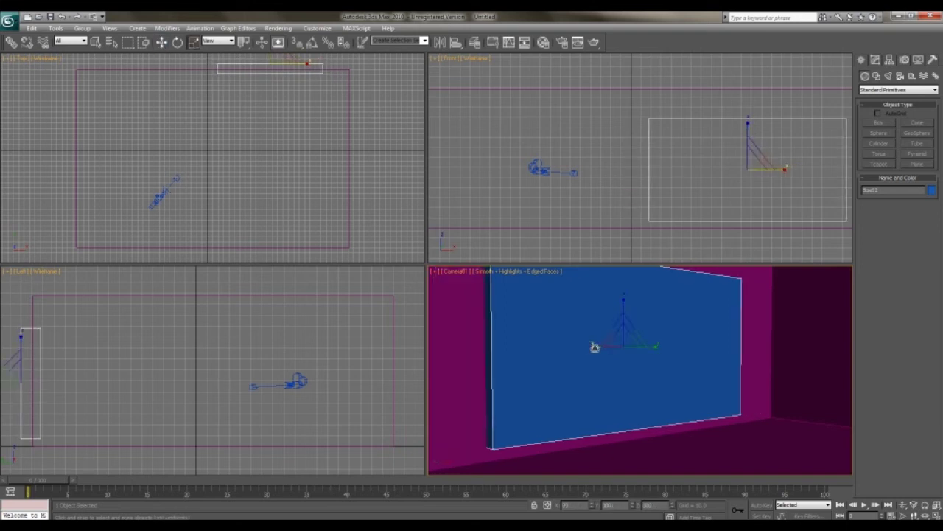
pyautogui.press('w')
pyautogui.moveTo(654, 348)
pyautogui.mouseDown()
pyautogui.moveTo(666, 346)
pyautogui.moveTo(653, 346)
pyautogui.mouseUp()
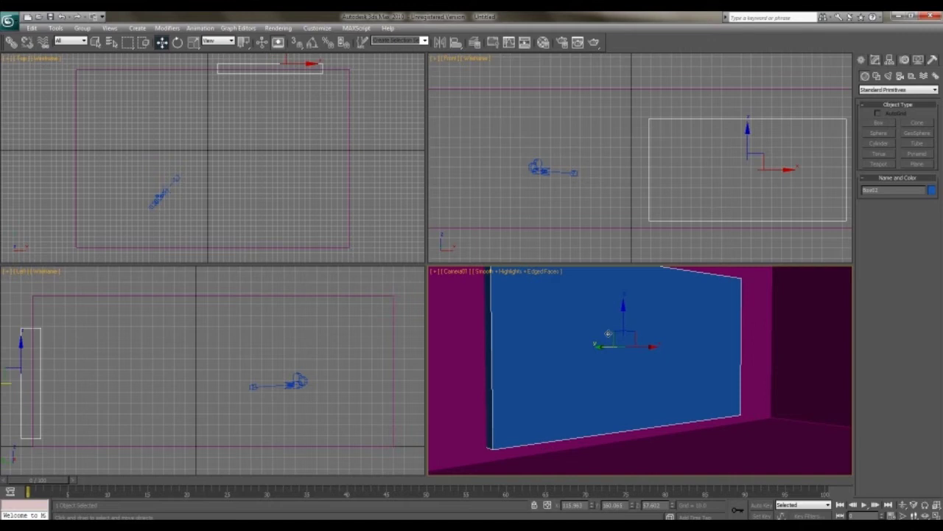
pyautogui.click(311, 67)
pyautogui.click(311, 70)
pyautogui.click(311, 71)
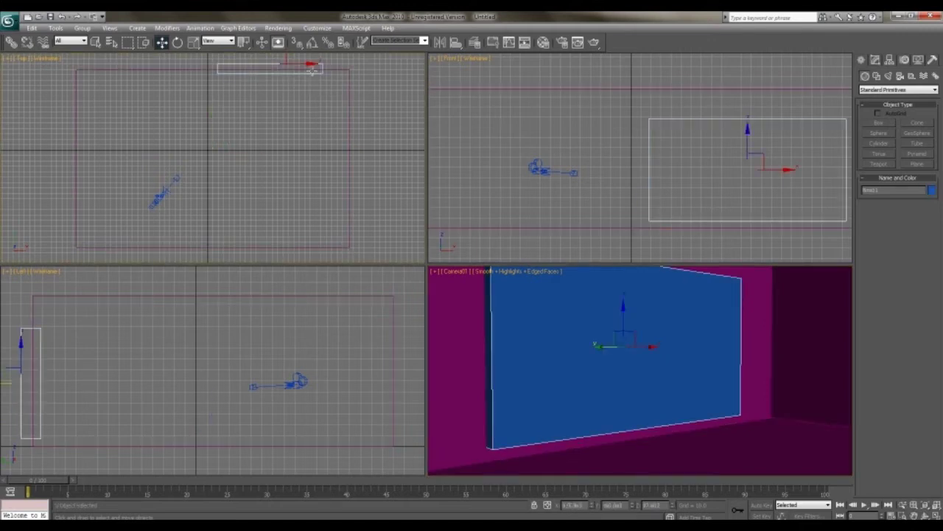
pyautogui.moveTo(312, 66); pyautogui.dragTo(324, 67)
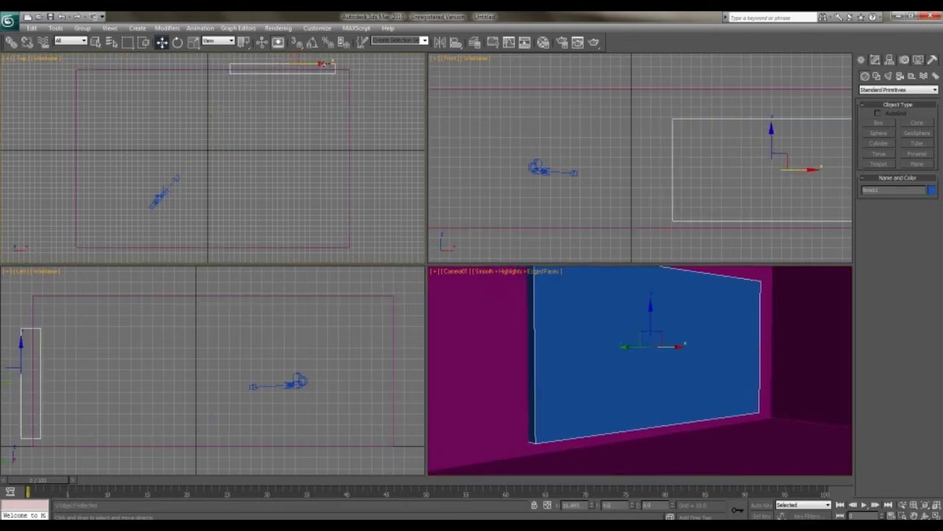
# Widen the thin box along X and adjust its position so it ends just short of the room's corner
pyautogui.press('r')
pyautogui.moveTo(310, 97); pyautogui.dragTo(296, 147, button='middle')
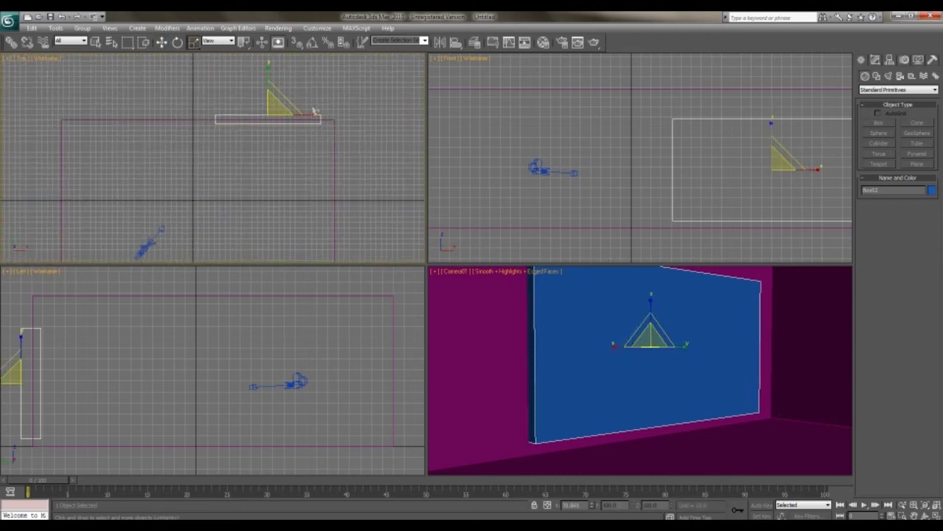
pyautogui.moveTo(318, 115); pyautogui.dragTo(304, 114)
pyautogui.press('w')
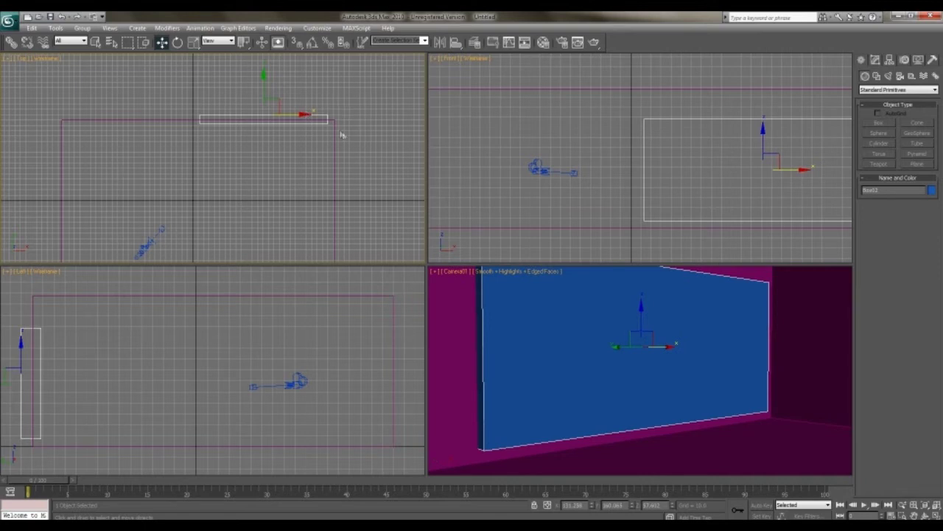
# Subtract the thin box from the room box with a Boolean compound object to cut a window opening in the wall
pyautogui.click(799, 357)
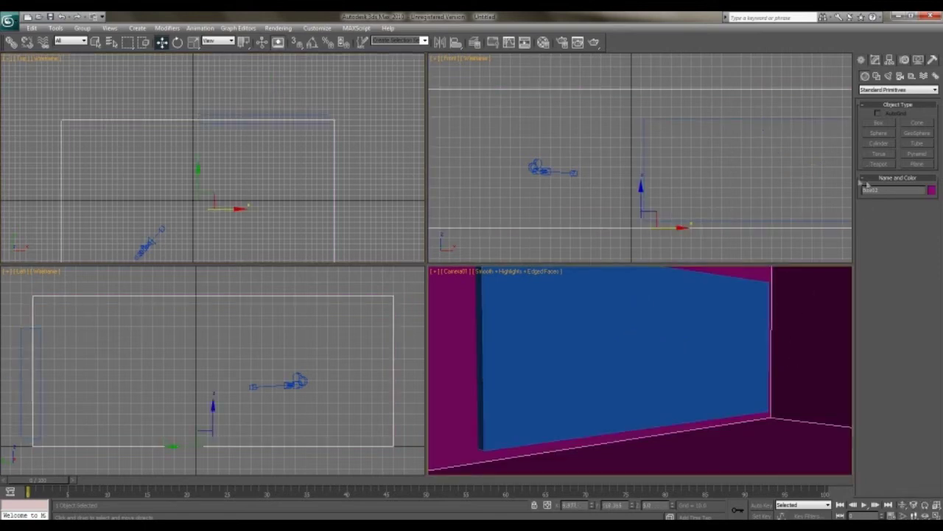
pyautogui.click(873, 90)
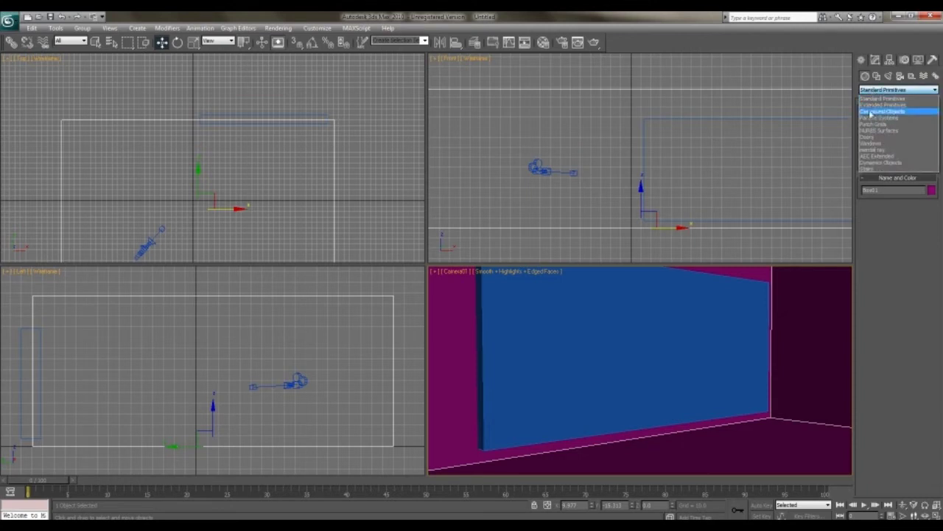
pyautogui.click(871, 113)
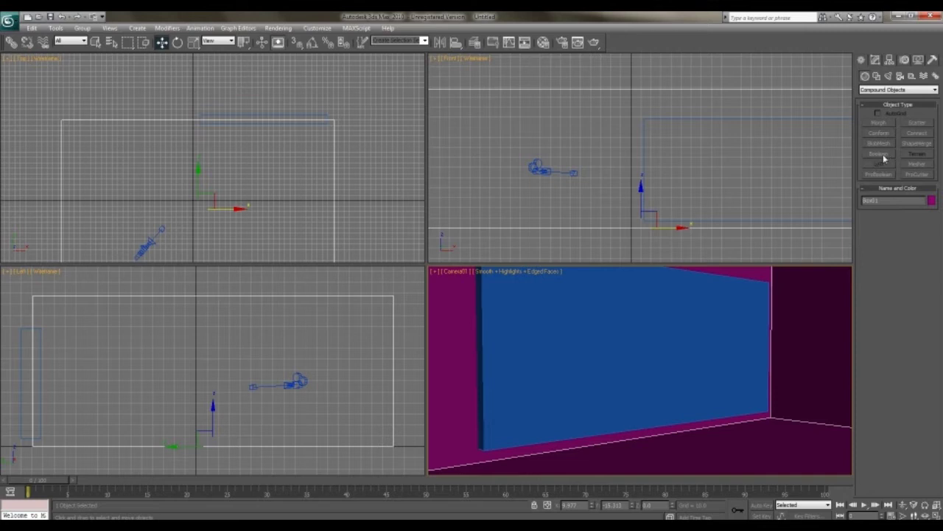
pyautogui.click(879, 154)
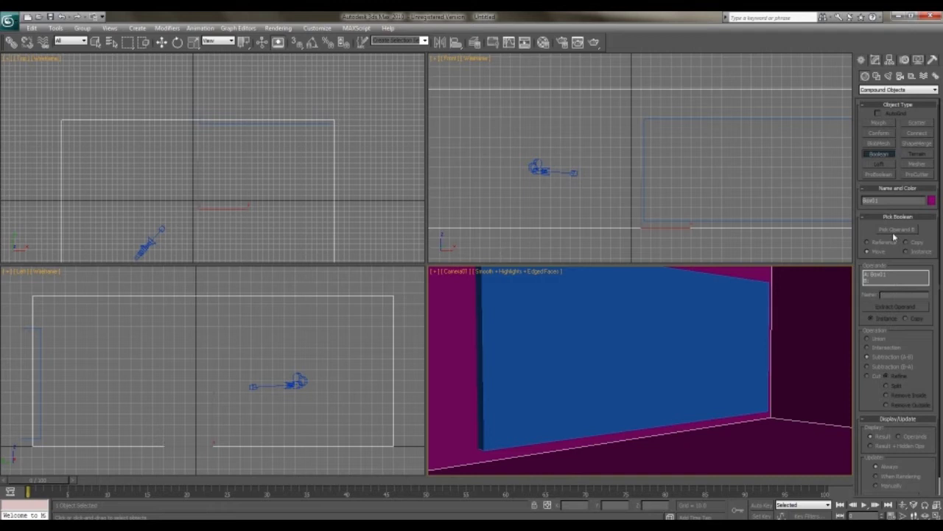
pyautogui.click(894, 230)
pyautogui.click(658, 363)
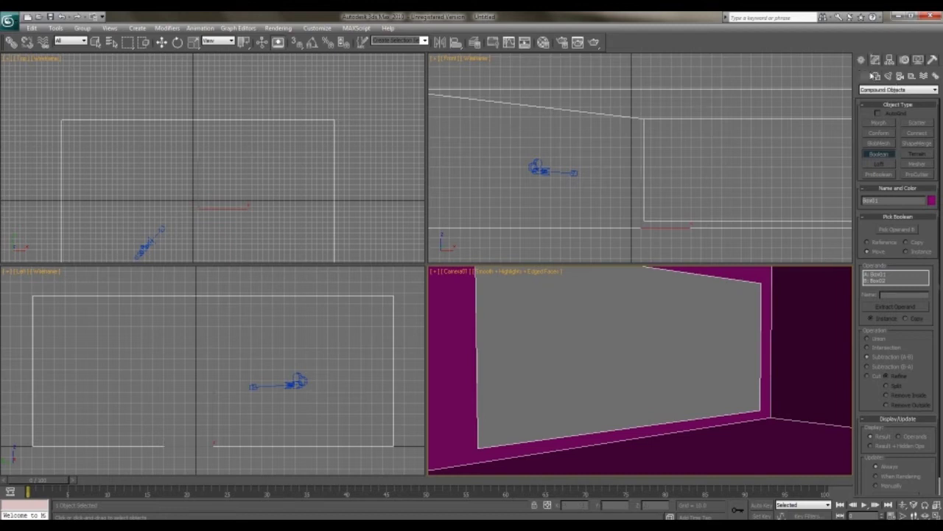
# Finish the Boolean and apply a Shell modifier to the room to give its walls thickness
pyautogui.click(897, 89)
pyautogui.click(889, 97)
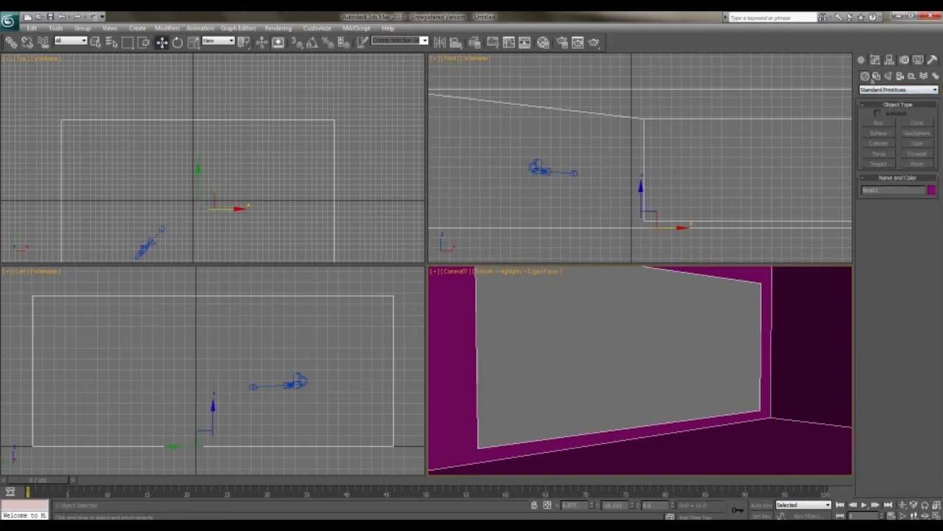
pyautogui.click(875, 62)
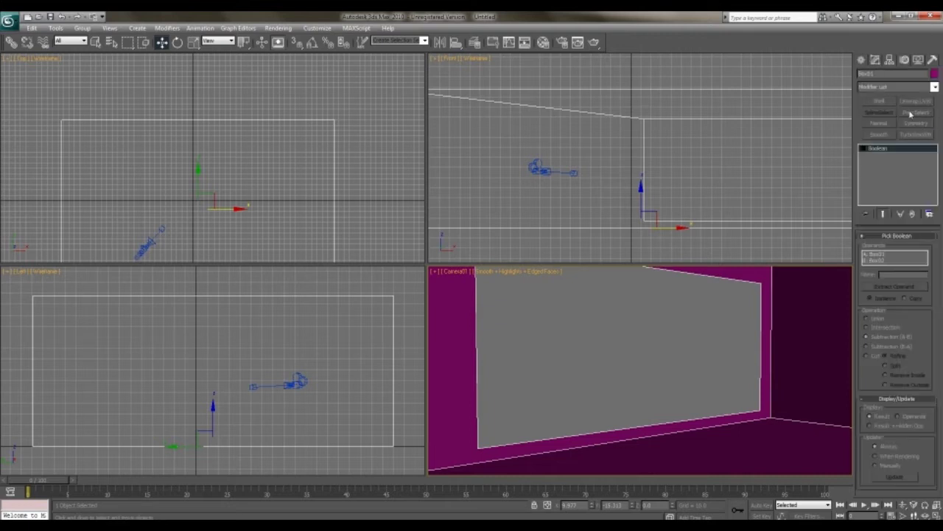
pyautogui.click(881, 101)
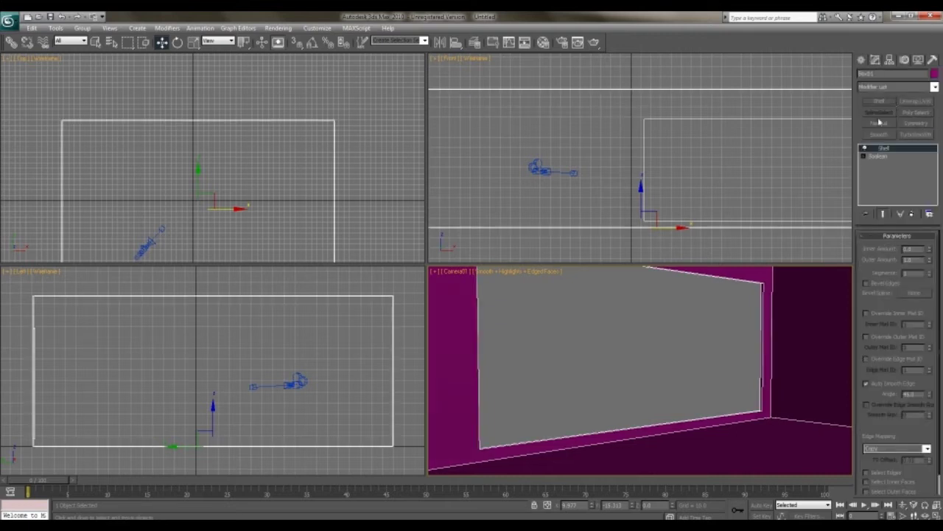
# Increase the Shell modifier's inner and outer amounts so the room's walls gain thickness on both sides
pyautogui.moveTo(930, 262); pyautogui.dragTo(930, 247)
pyautogui.rightClick(930, 258)
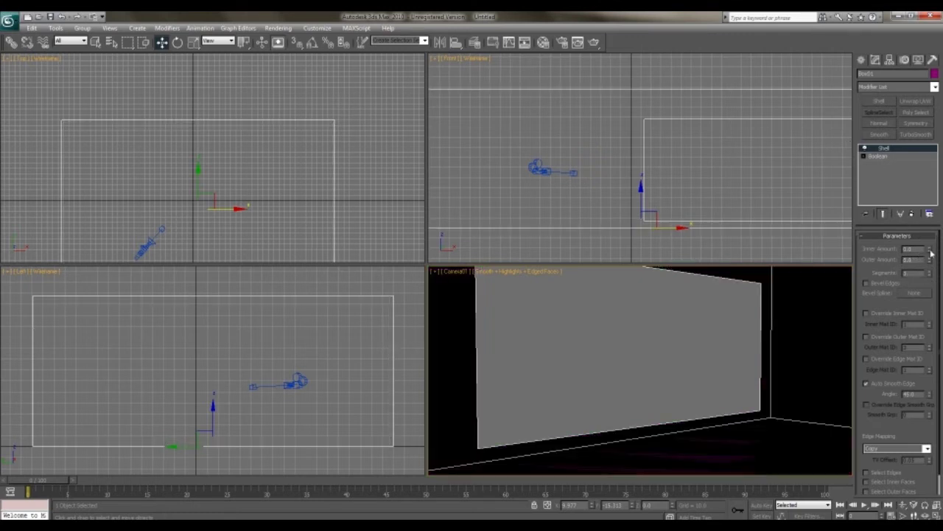
pyautogui.hotkey('ctrl', 'z')
pyautogui.moveTo(930, 251); pyautogui.dragTo(882, 60)
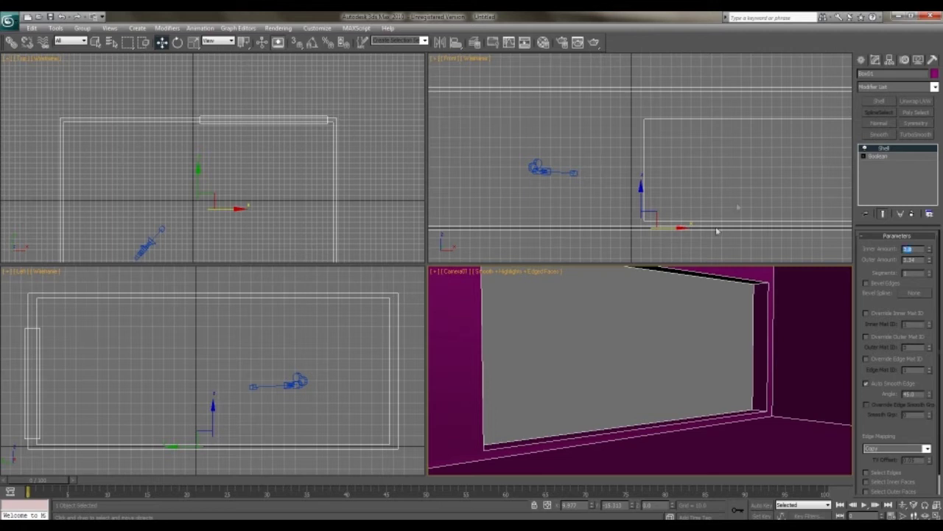
pyautogui.click(634, 381)
pyautogui.click(827, 370)
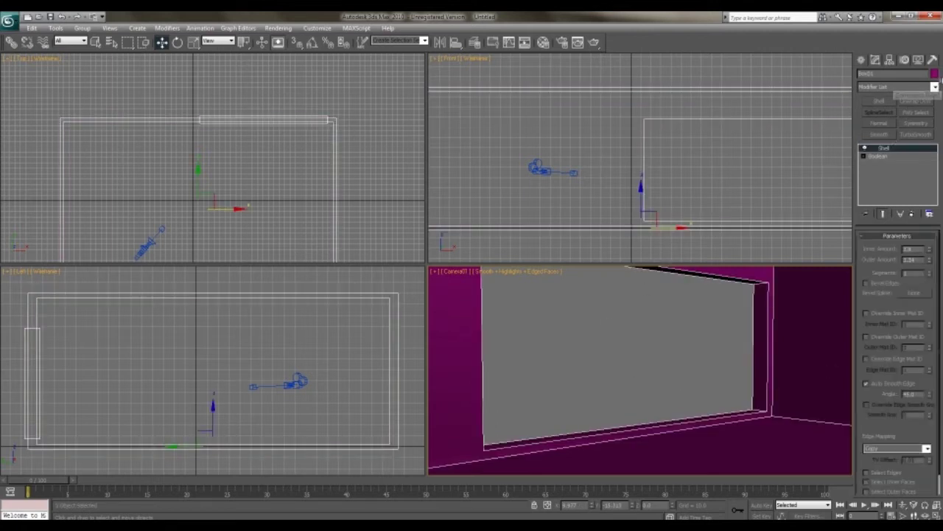
pyautogui.click(935, 75)
pyautogui.click(551, 324)
pyautogui.click(619, 337)
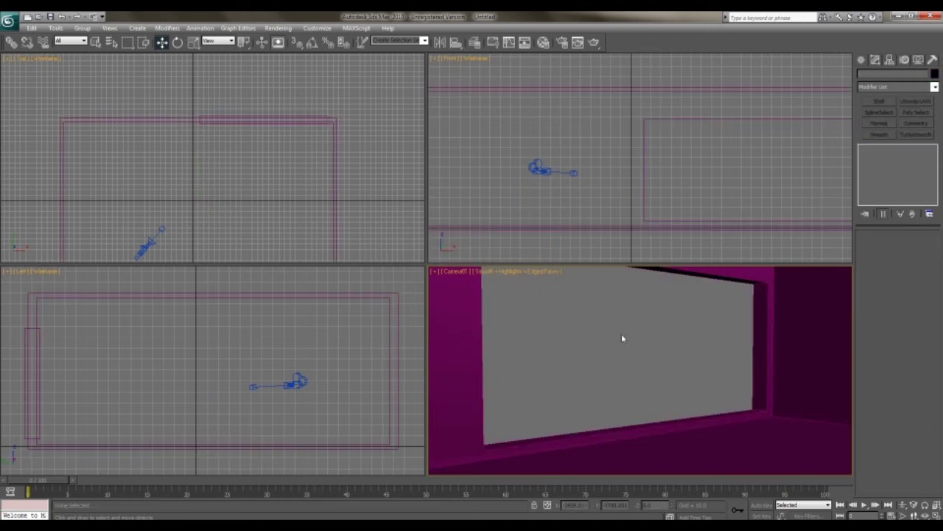
pyautogui.click(817, 338)
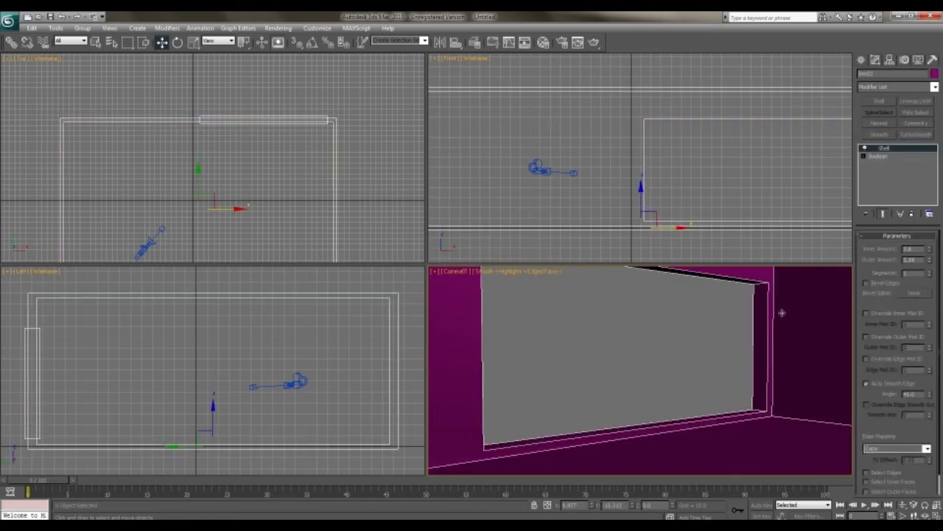
pyautogui.press('m')
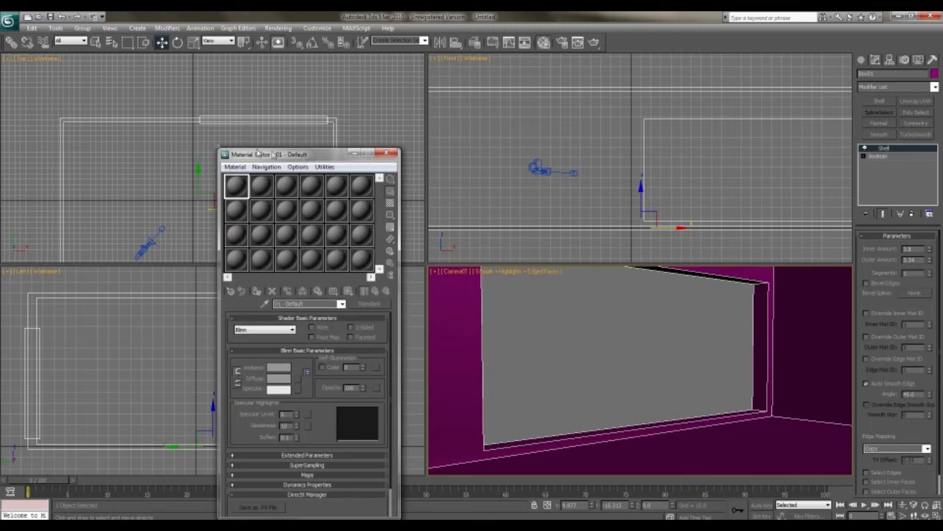
pyautogui.moveTo(302, 156); pyautogui.dragTo(190, 139)
pyautogui.click(283, 135)
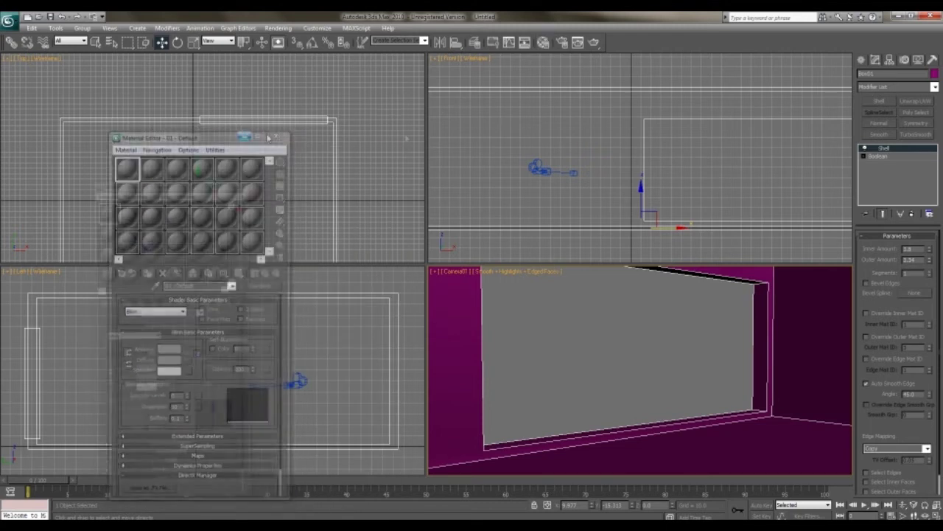
# Create a large sphere centred on the room in the top view, about four times as wide as the room
pyautogui.click(861, 60)
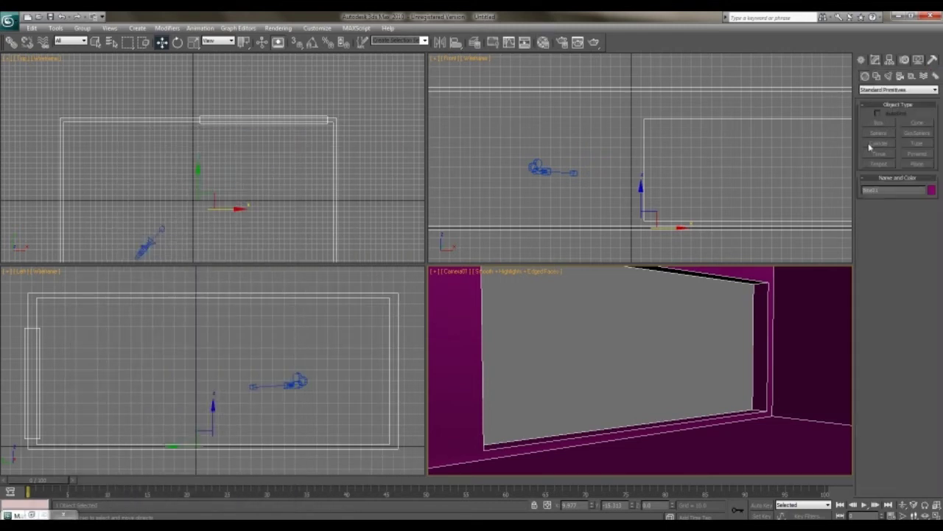
pyautogui.click(877, 133)
pyautogui.scroll(-10, 229, 173)
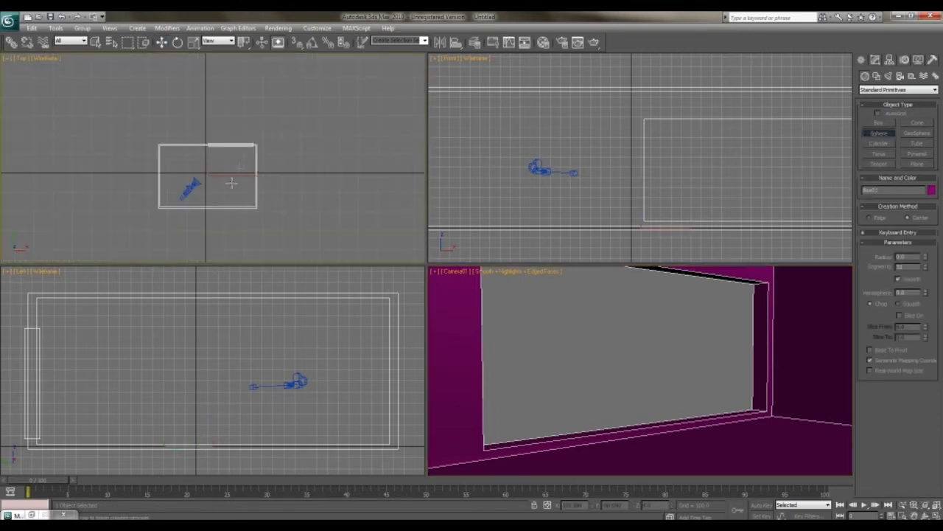
pyautogui.moveTo(232, 166); pyautogui.dragTo(261, 162, button='middle')
pyautogui.scroll(-2, 254, 162)
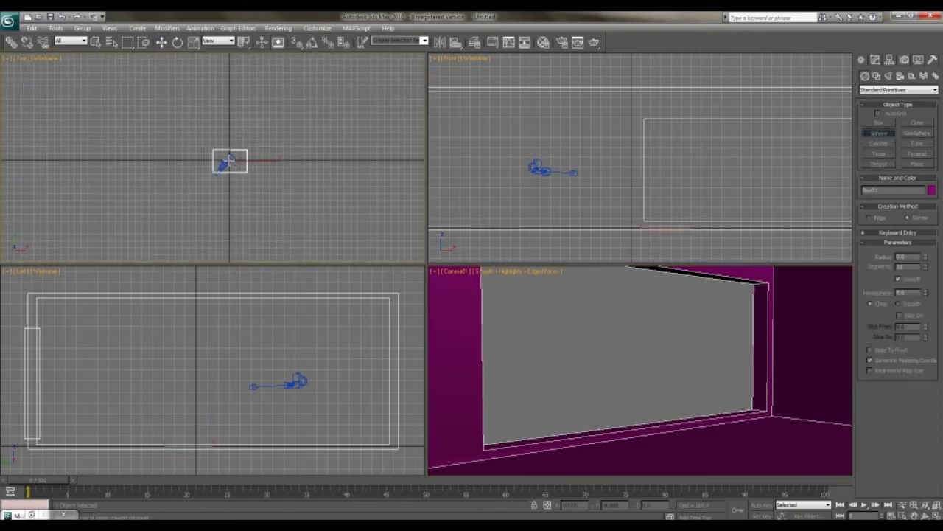
pyautogui.moveTo(230, 160); pyautogui.dragTo(277, 204)
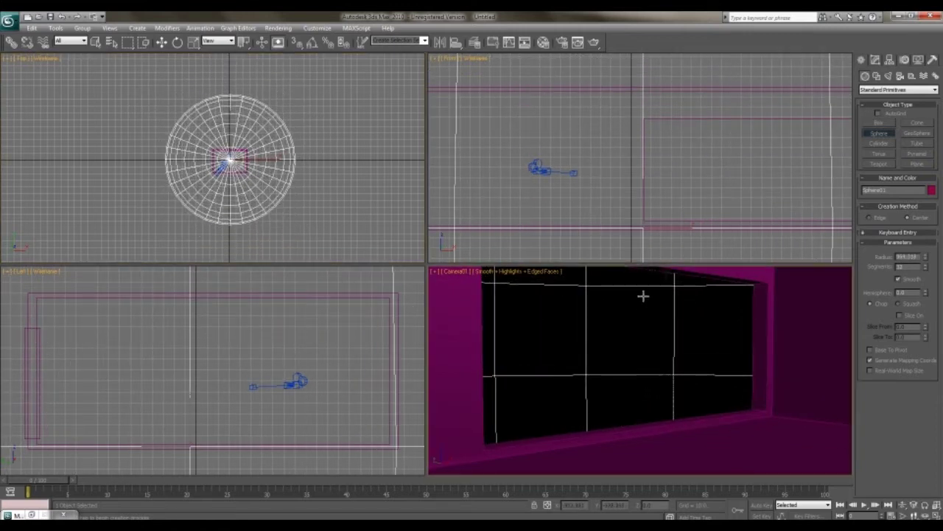
pyautogui.press('w')
# Apply a Normal modifier to the sphere so its faces point inward
pyautogui.click(875, 61)
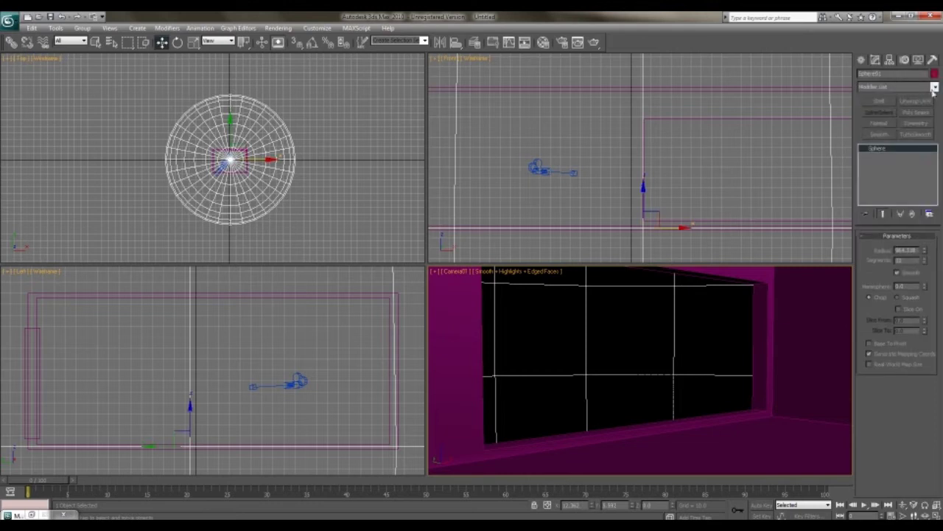
pyautogui.click(935, 87)
pyautogui.scroll(-10, 892, 251)
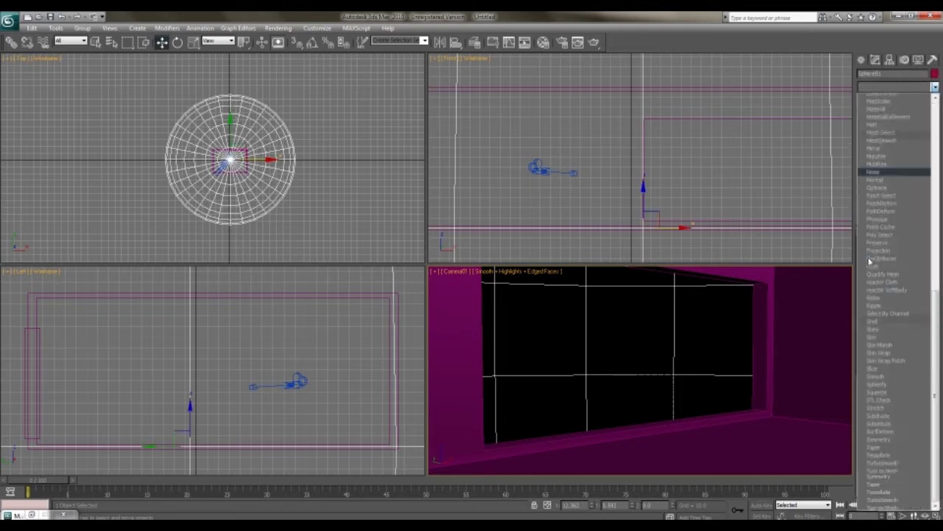
pyautogui.click(874, 105)
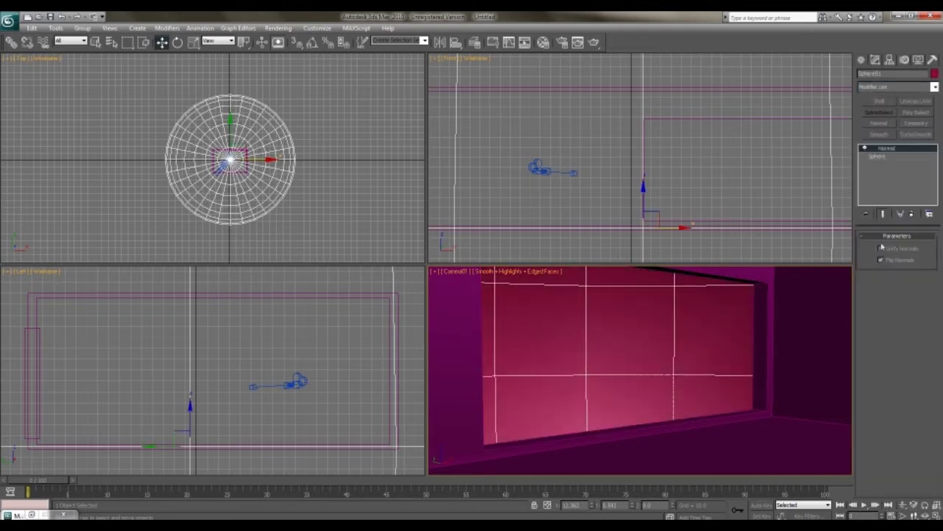
# Set the ambient and diffuse colour of the first material, 01 - Default, to a light sky blue
pyautogui.press('m')
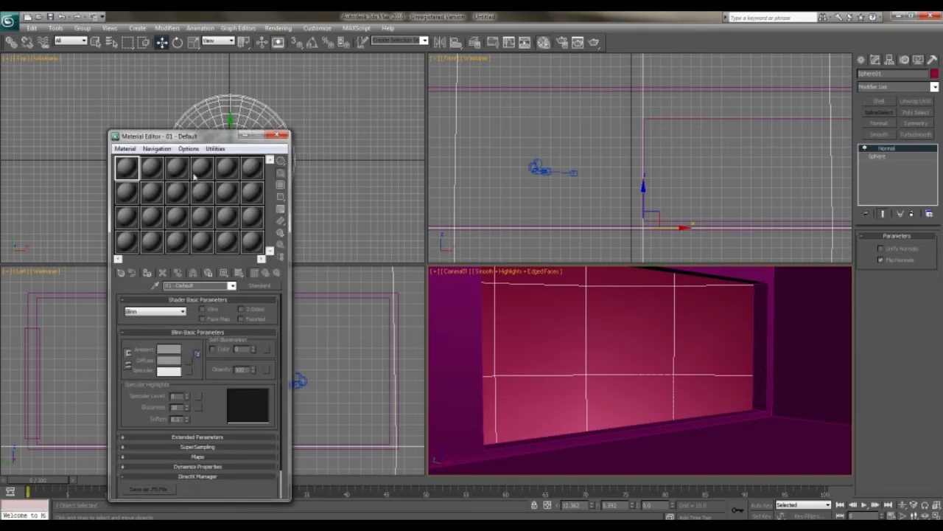
pyautogui.moveTo(200, 138); pyautogui.dragTo(251, 114)
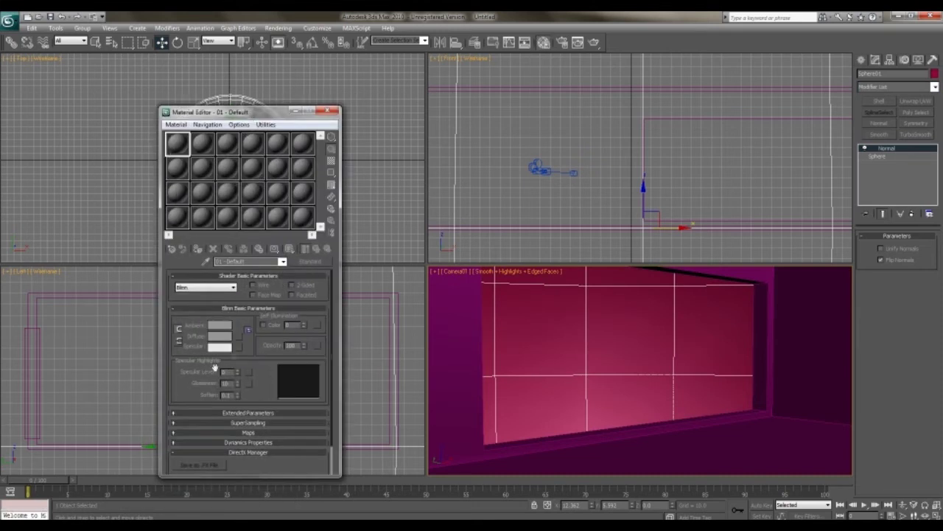
pyautogui.click(228, 325)
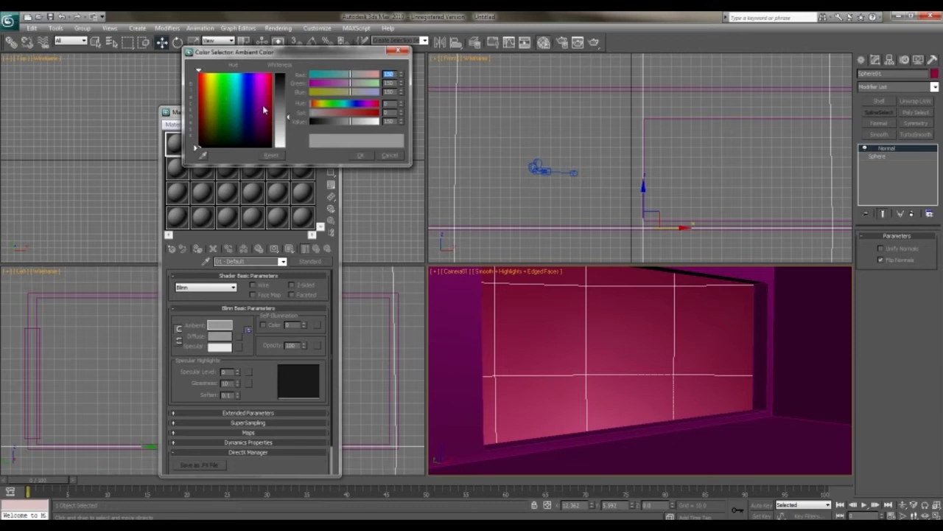
pyautogui.click(217, 90)
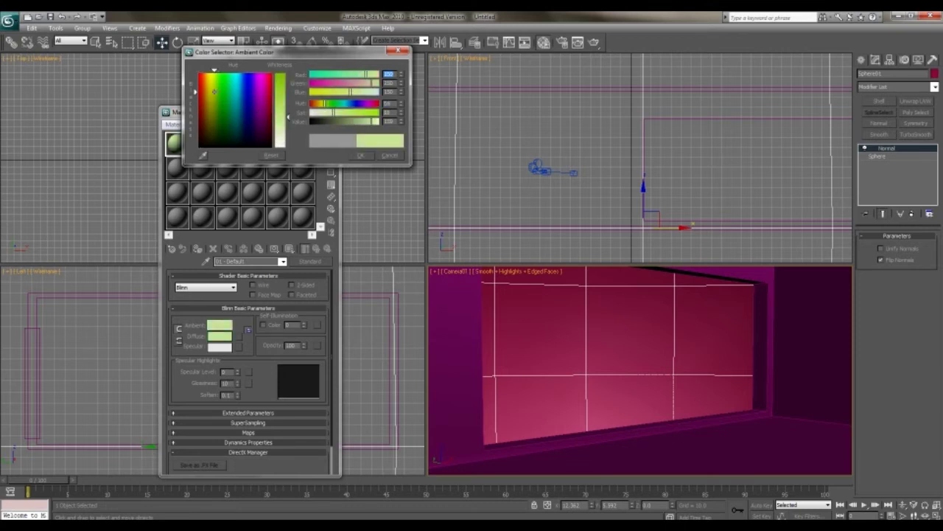
pyautogui.moveTo(215, 91); pyautogui.dragTo(287, 129)
pyautogui.click(361, 155)
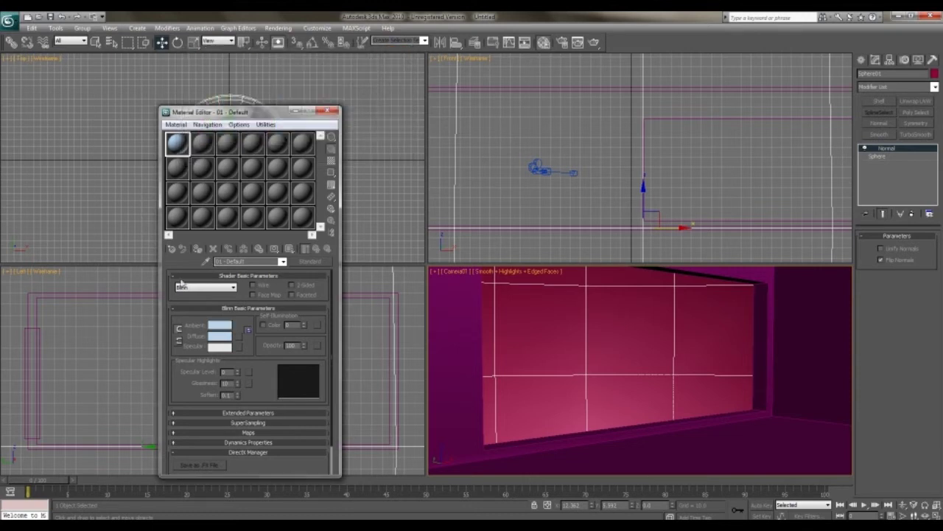
# Assign the light blue material to the sphere and try full self-illumination before resetting it to 0
pyautogui.click(198, 249)
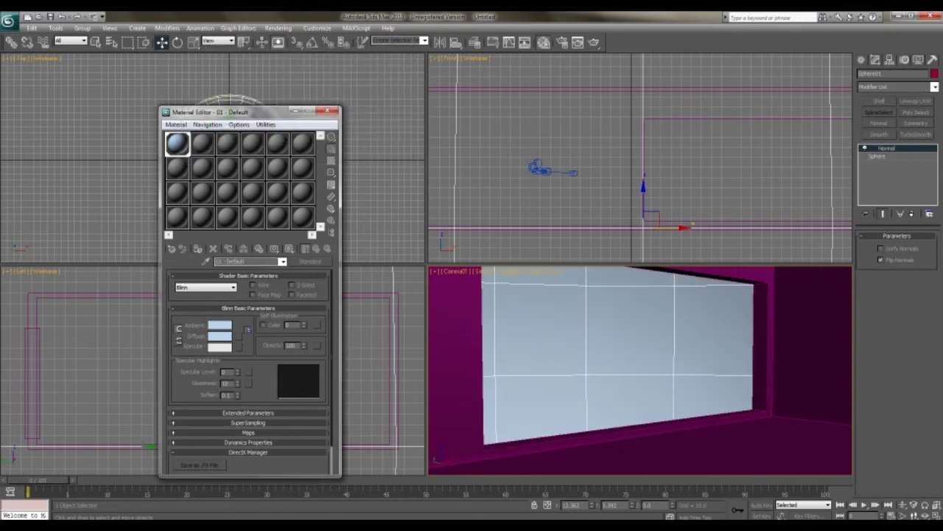
pyautogui.moveTo(303, 327); pyautogui.dragTo(270, 100)
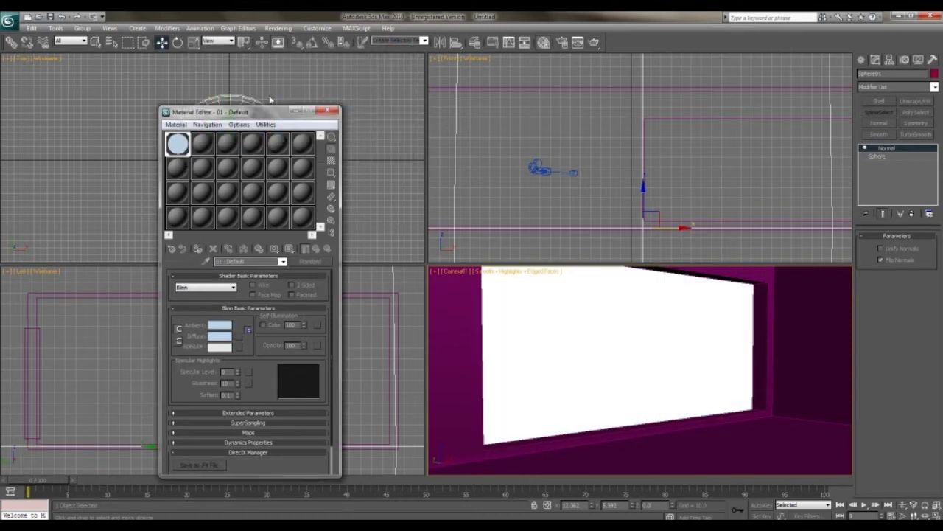
pyautogui.rightClick(305, 326)
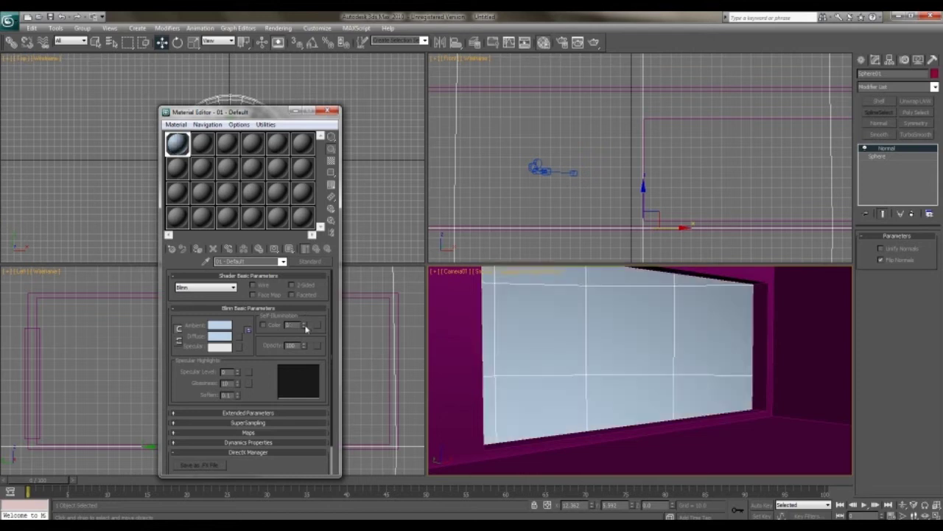
# Give the second material, 02 - Default, a muted beige diffuse colour and assign it to the room box
pyautogui.click(201, 143)
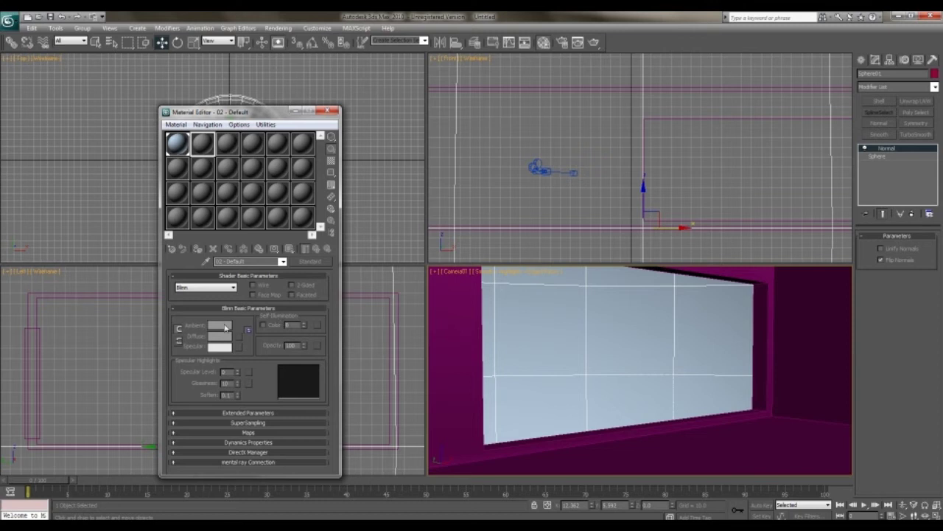
pyautogui.click(219, 336)
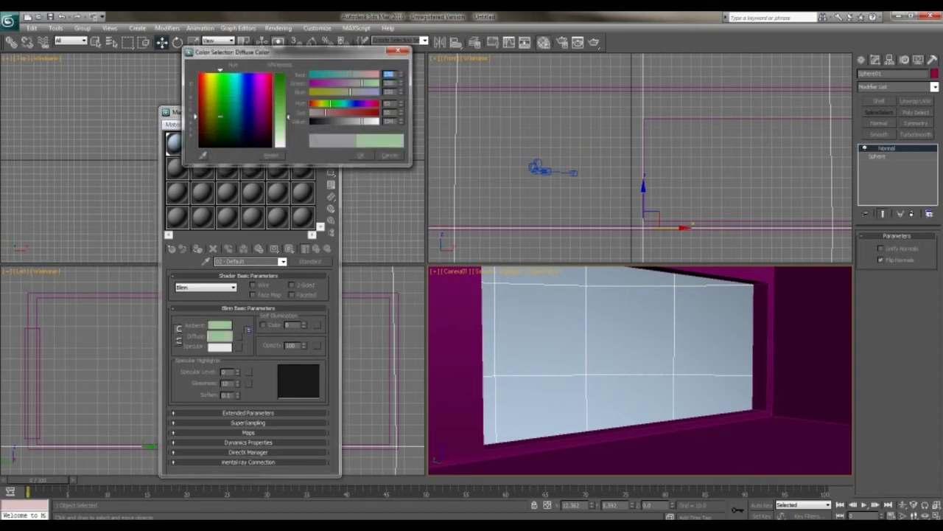
pyautogui.moveTo(220, 116); pyautogui.dragTo(208, 124)
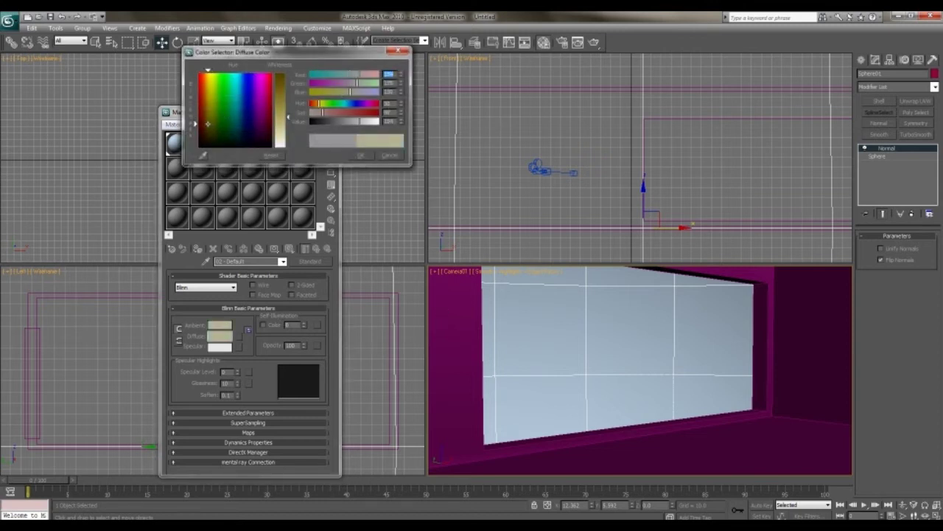
pyautogui.moveTo(289, 116); pyautogui.dragTo(288, 112)
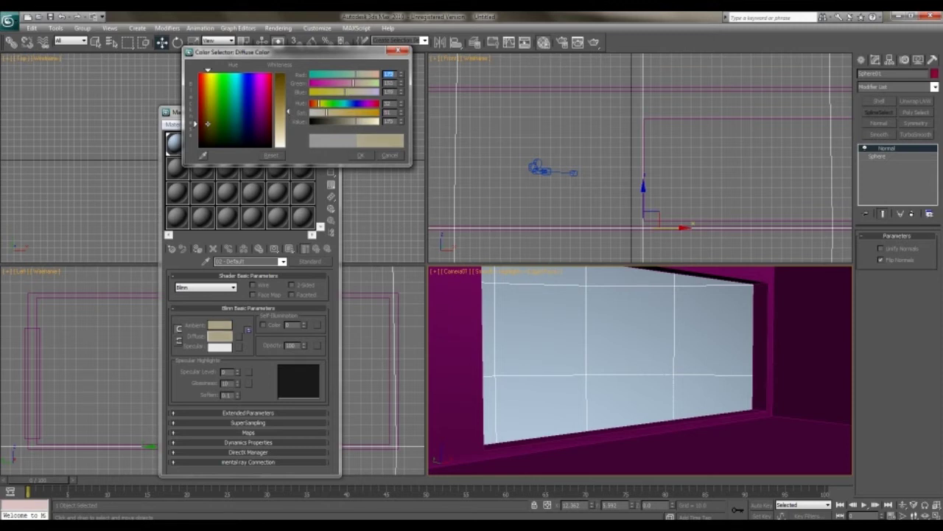
pyautogui.click(360, 155)
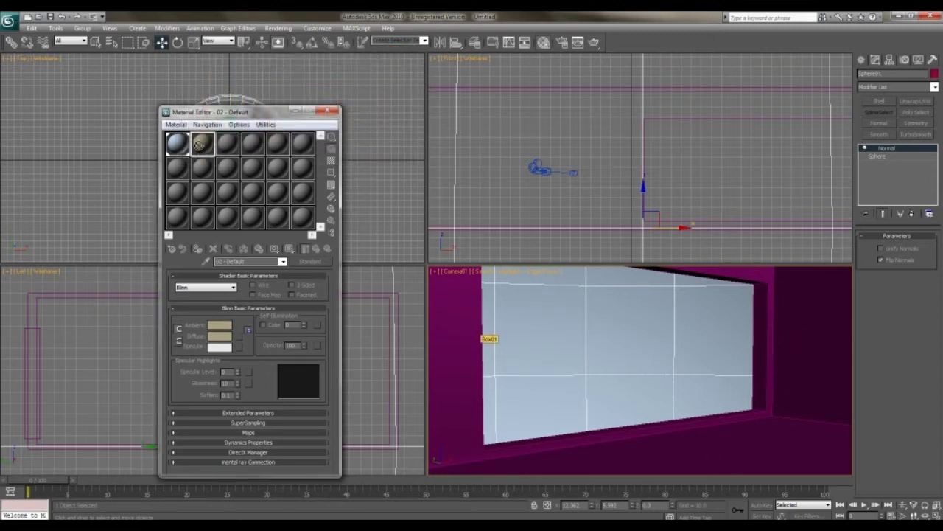
pyautogui.click(774, 289)
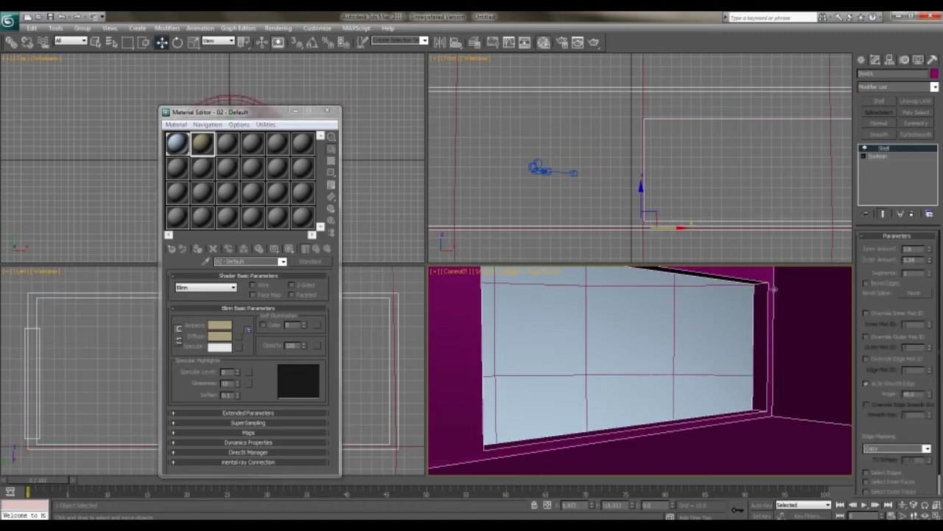
pyautogui.click(198, 249)
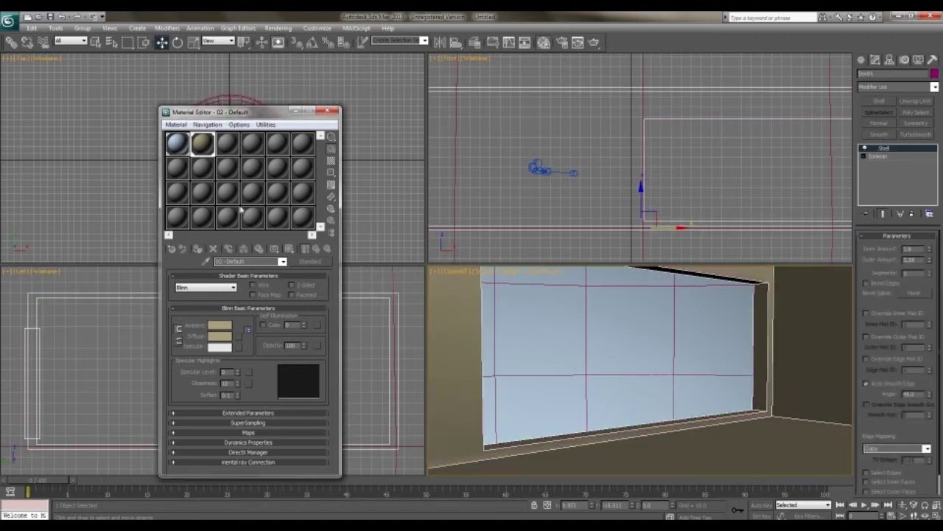
# Select all objects in the scene and set their object colour to black
pyautogui.click(618, 368)
pyautogui.hotkey('ctrl', 'a')
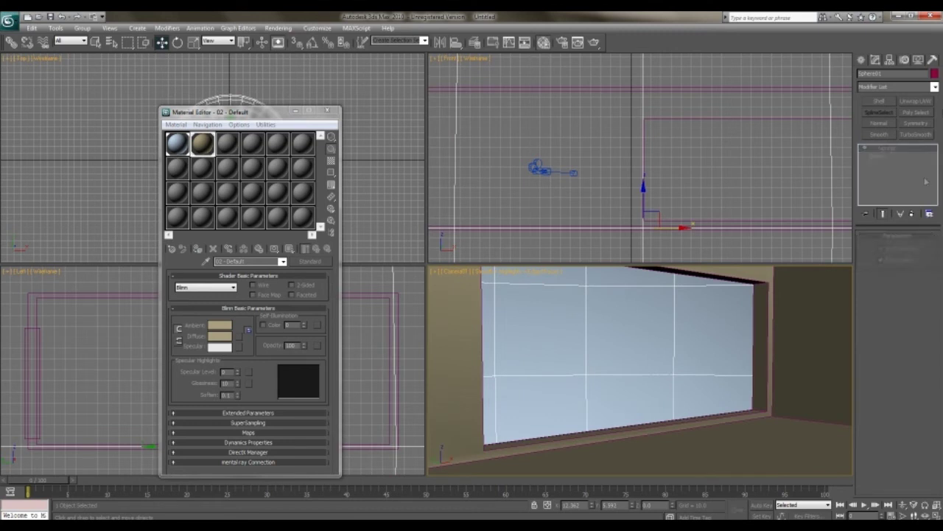
pyautogui.click(935, 74)
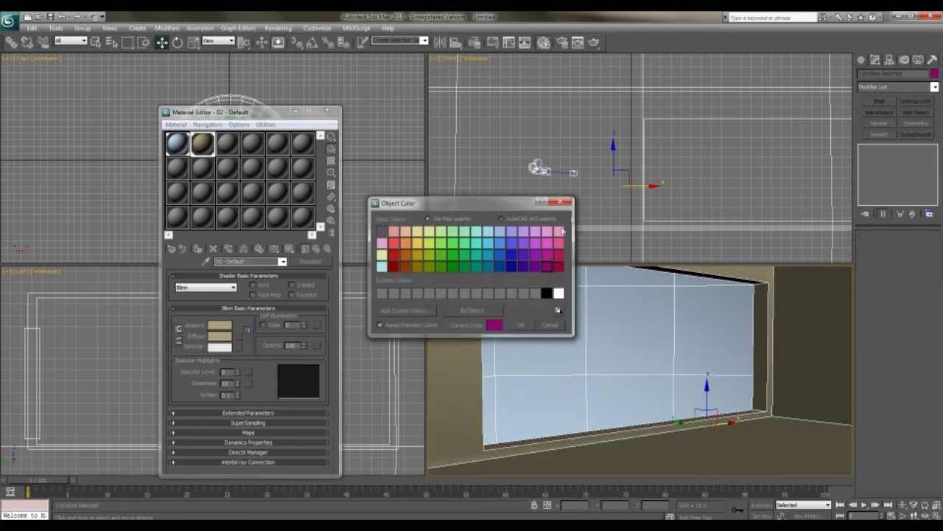
pyautogui.click(546, 294)
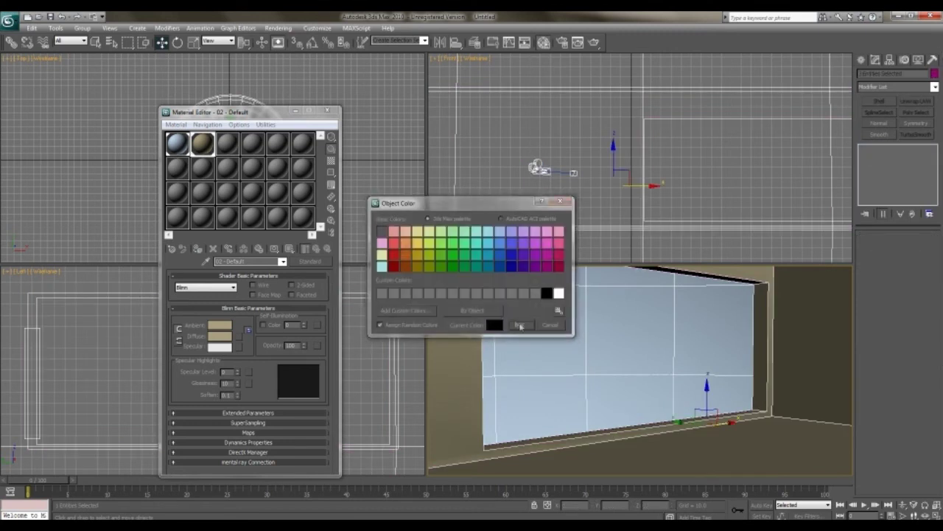
pyautogui.click(520, 326)
# Close the Material Editor and select the room box
pyautogui.click(658, 389)
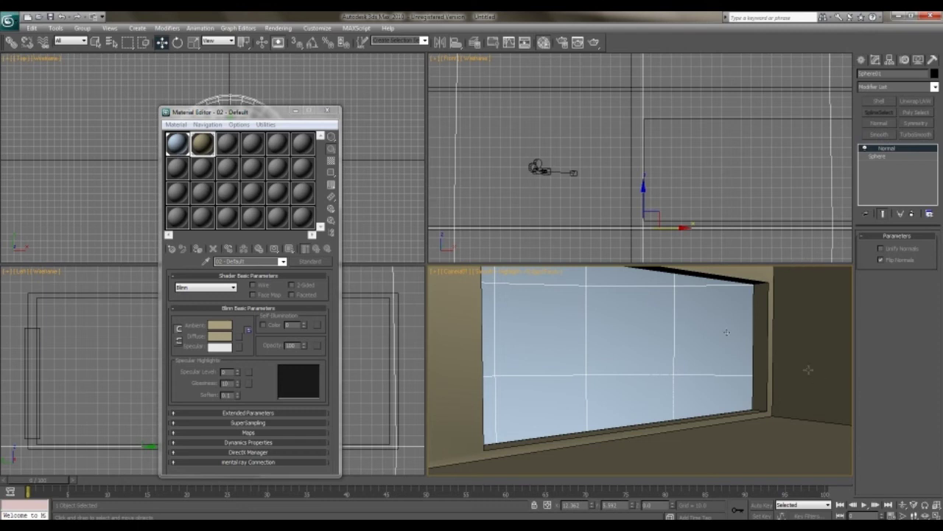
pyautogui.click(327, 111)
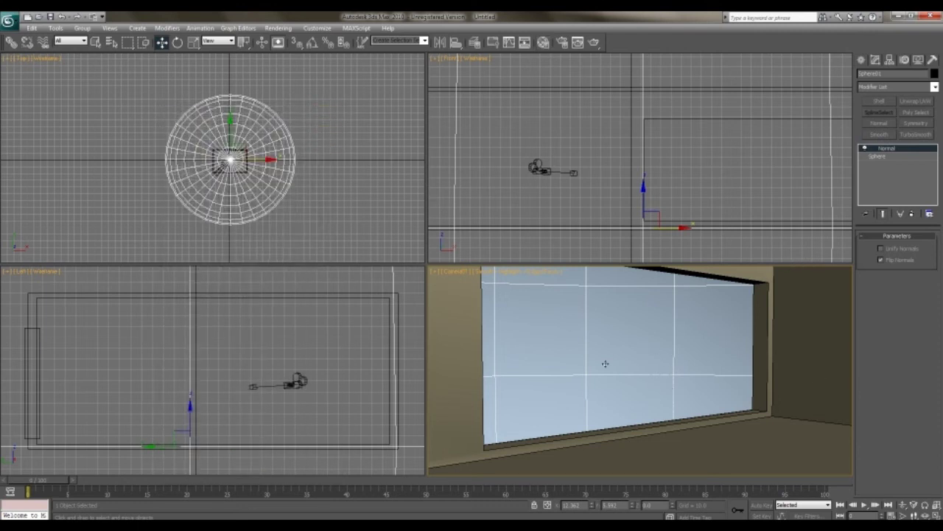
pyautogui.click(618, 442)
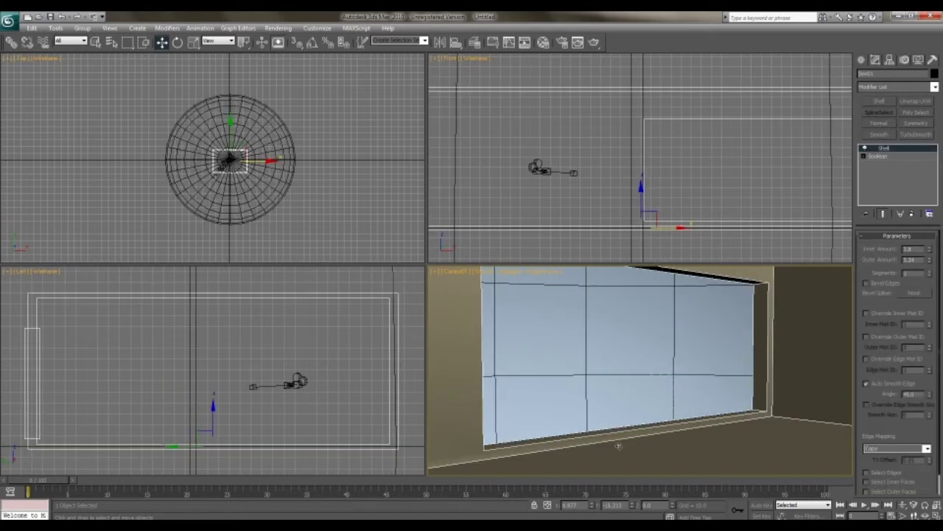
# Render the camera view as a test and close the rendered frame
pyautogui.hotkey('shift', 'q')
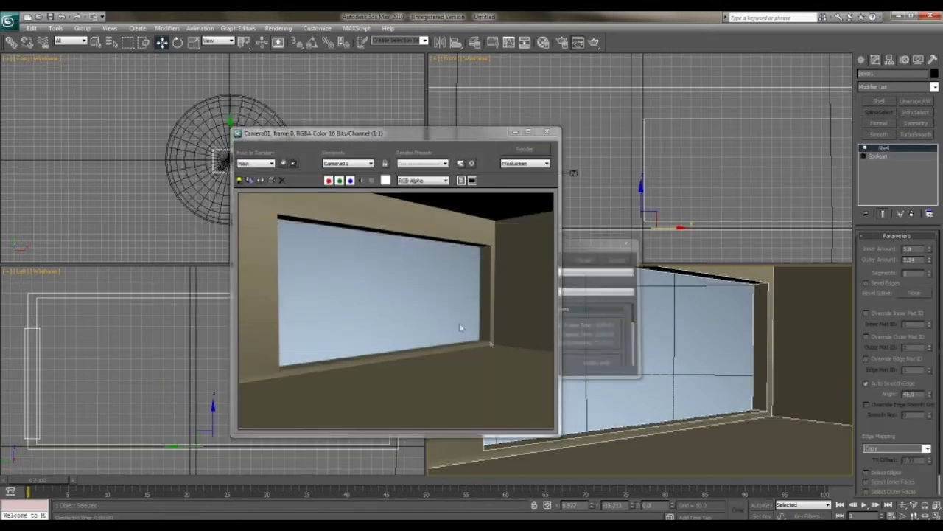
pyautogui.click(546, 132)
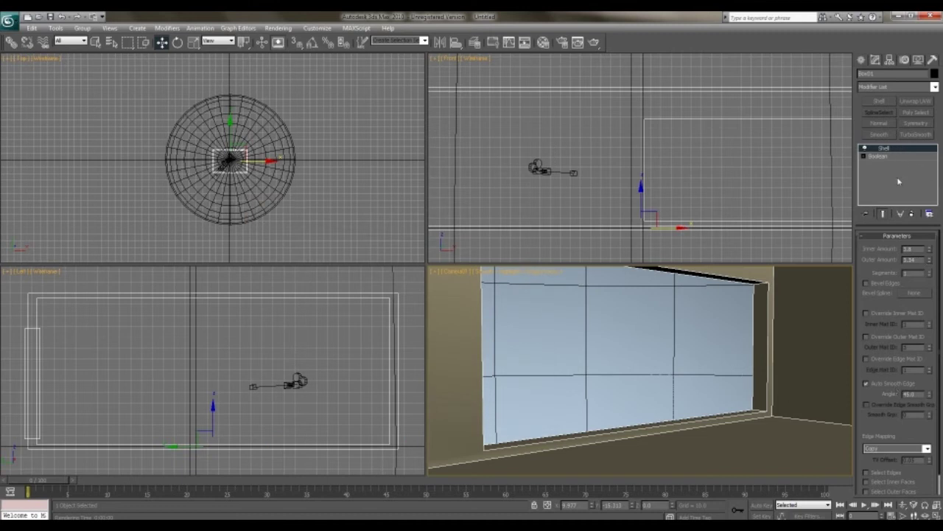
# Create a Teapot primitive in front of the window in the camera view
pyautogui.click(862, 59)
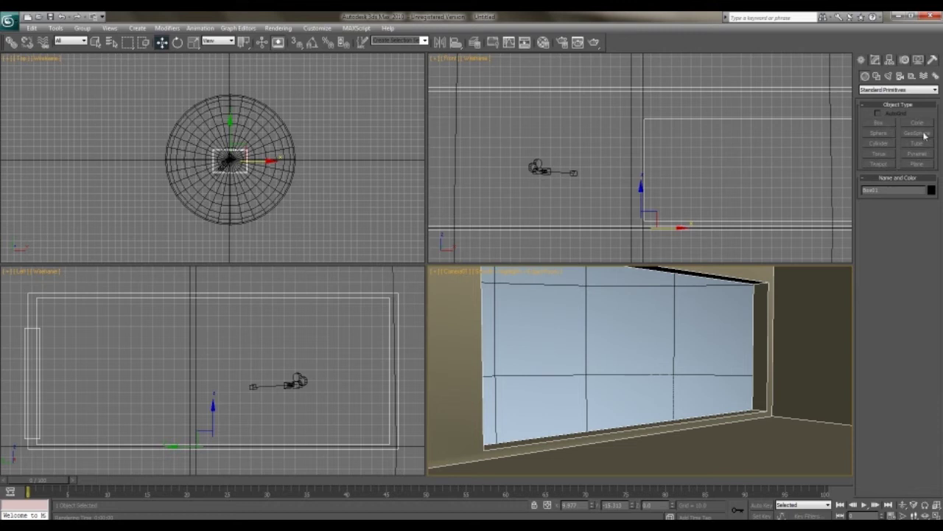
pyautogui.click(880, 153)
pyautogui.click(880, 163)
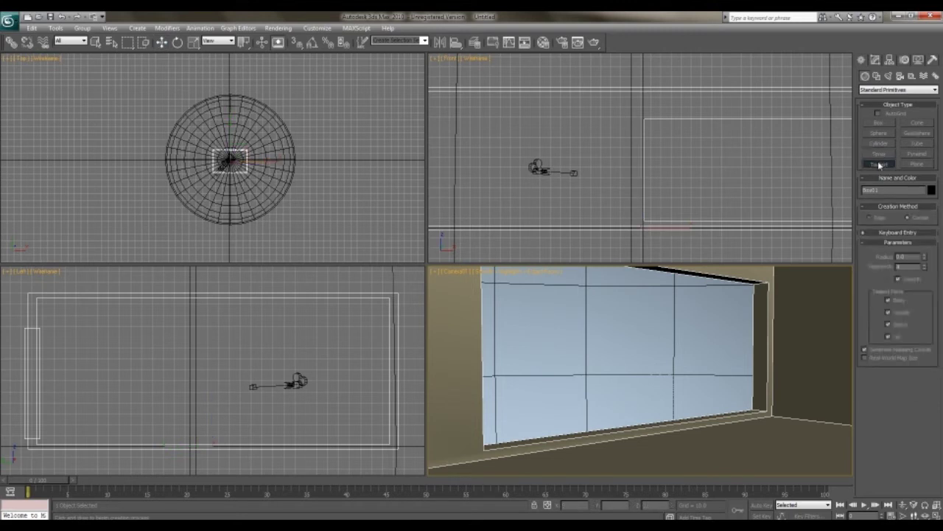
pyautogui.moveTo(667, 442); pyautogui.dragTo(691, 441)
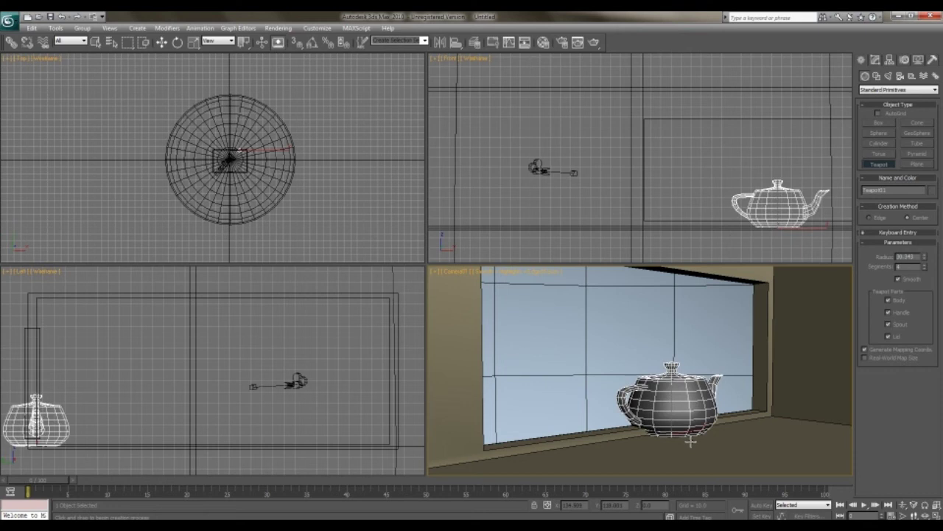
# Rotate the teapot about its vertical axis so the spout and handle swap sides in the camera view
pyautogui.press('w')
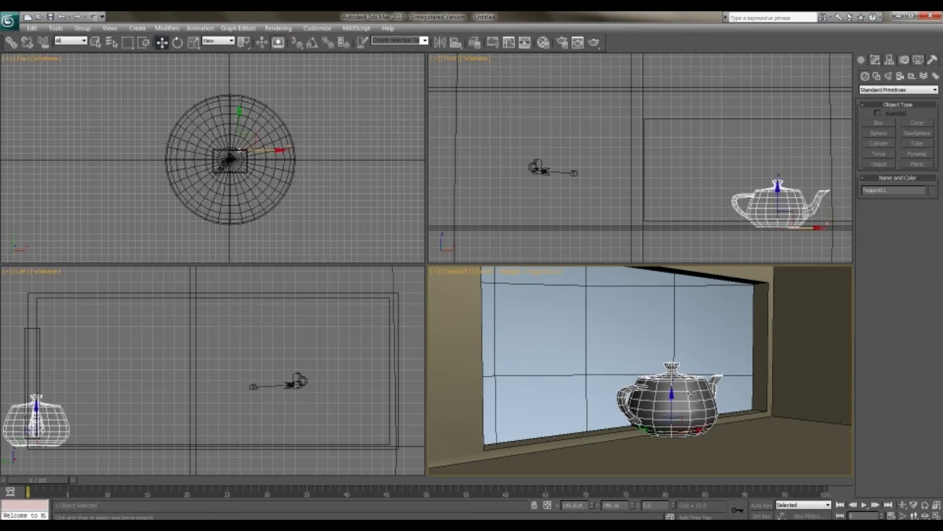
pyautogui.press('e')
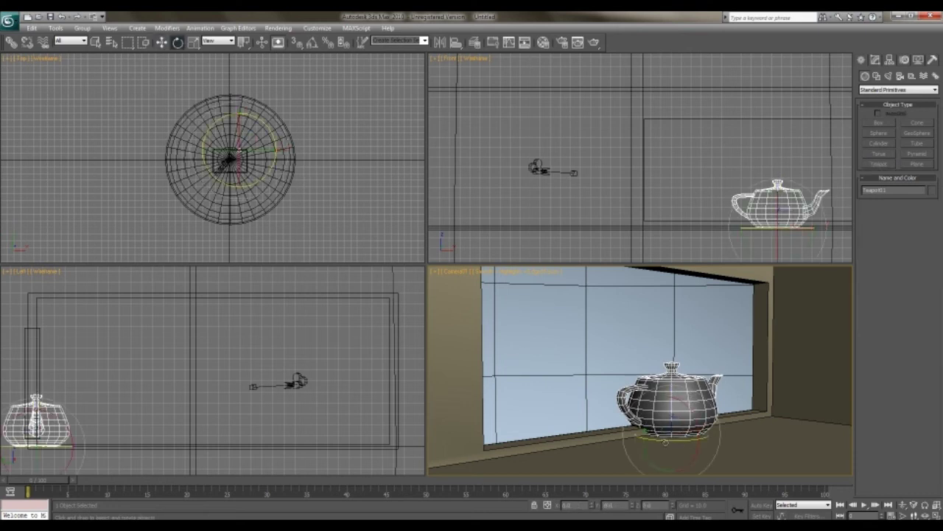
pyautogui.moveTo(666, 442); pyautogui.dragTo(803, 430)
pyautogui.press('w')
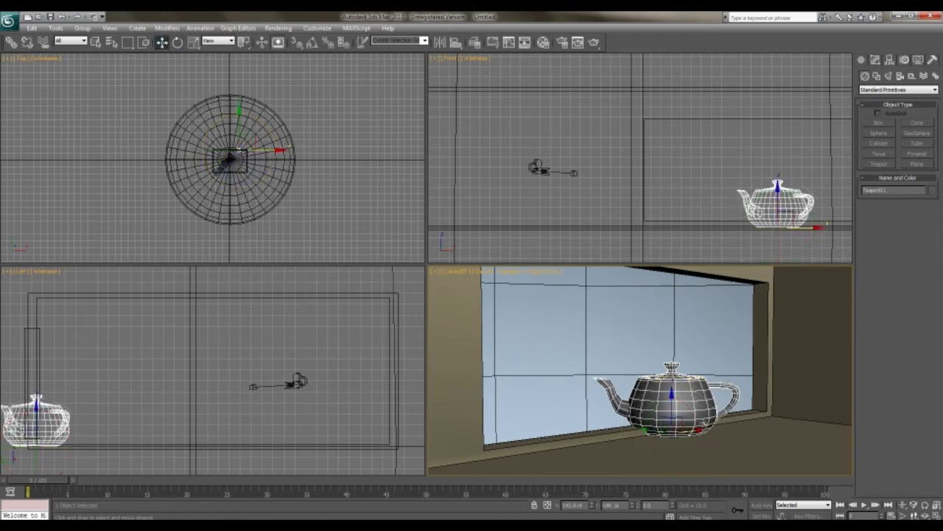
# Move the teapot inside the room so it rests on the floor just in front of the window
pyautogui.rightClick(295, 192)
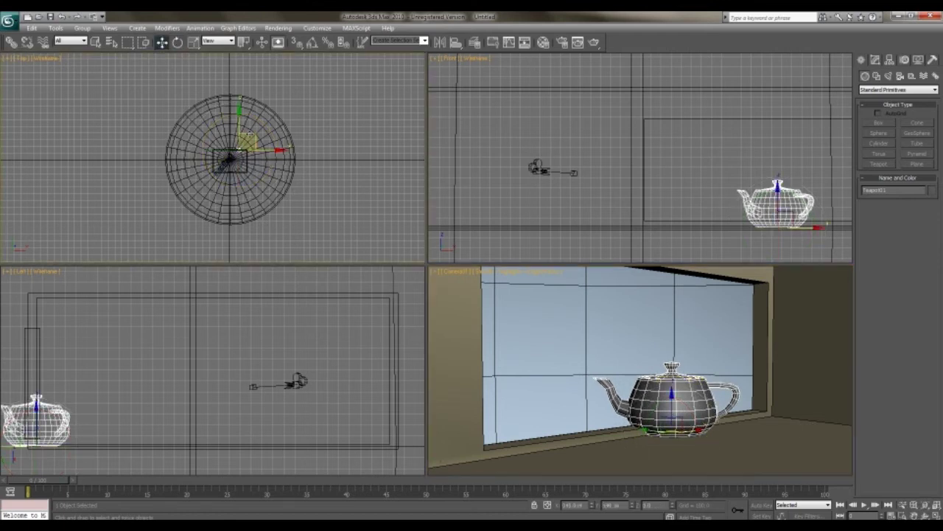
pyautogui.moveTo(249, 135); pyautogui.dragTo(230, 156)
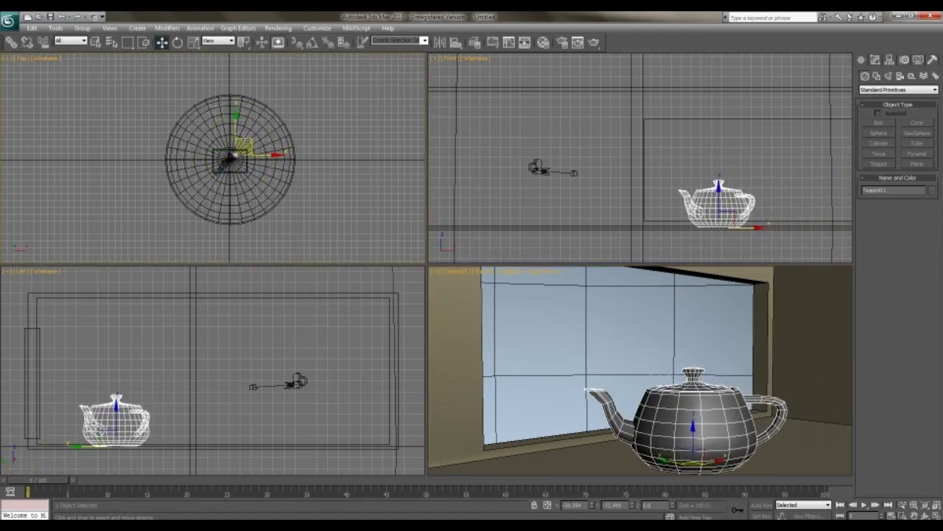
pyautogui.moveTo(736, 220); pyautogui.dragTo(742, 178)
pyautogui.moveTo(233, 412); pyautogui.dragTo(293, 401, button='middle')
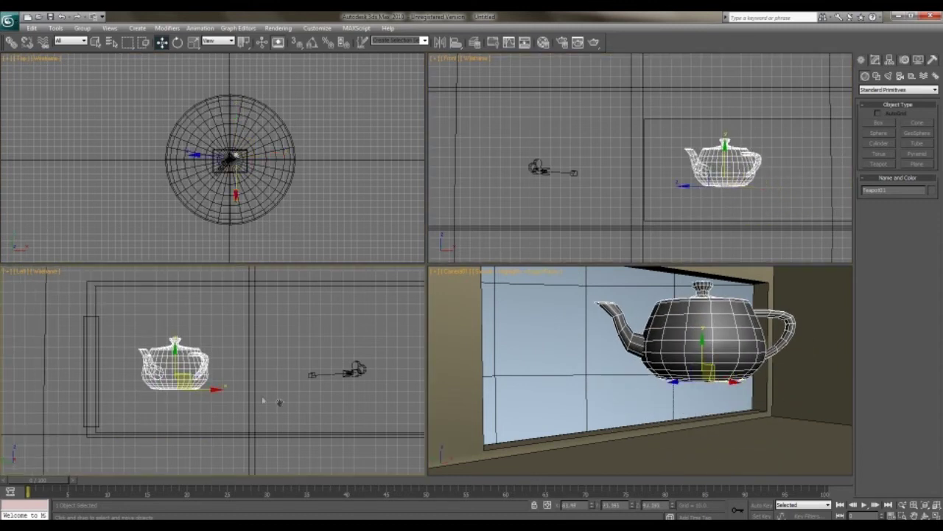
pyautogui.moveTo(188, 376); pyautogui.dragTo(156, 419)
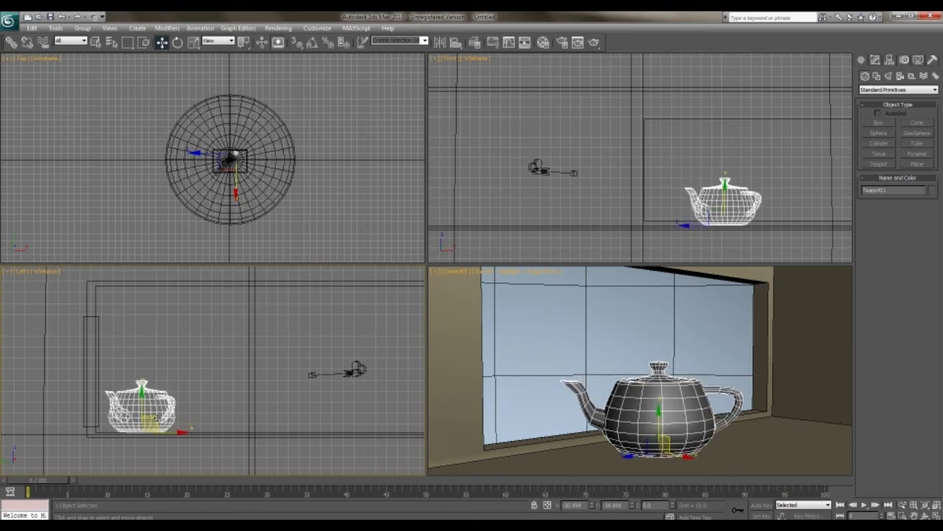
# Scale the teapot down uniformly and rotate it slightly about its vertical axis
pyautogui.press('r')
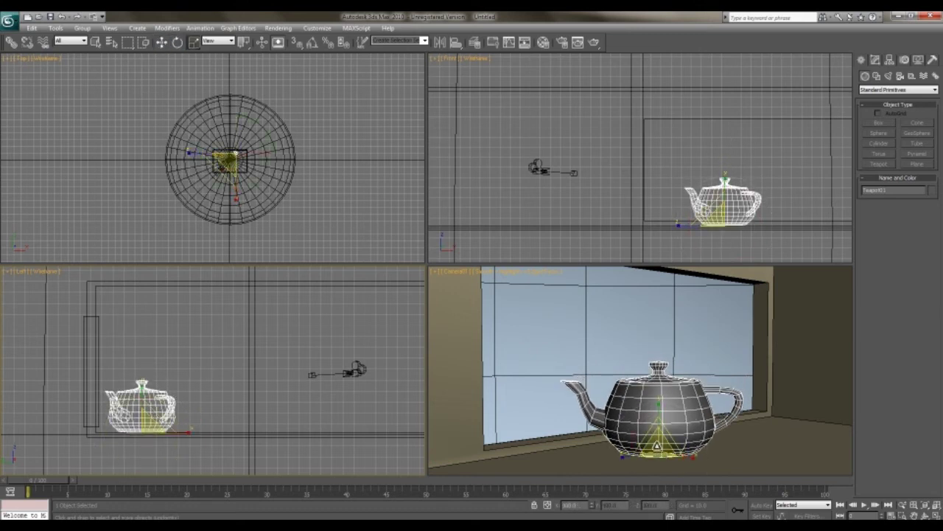
pyautogui.moveTo(659, 442); pyautogui.dragTo(659, 470)
pyautogui.press('e')
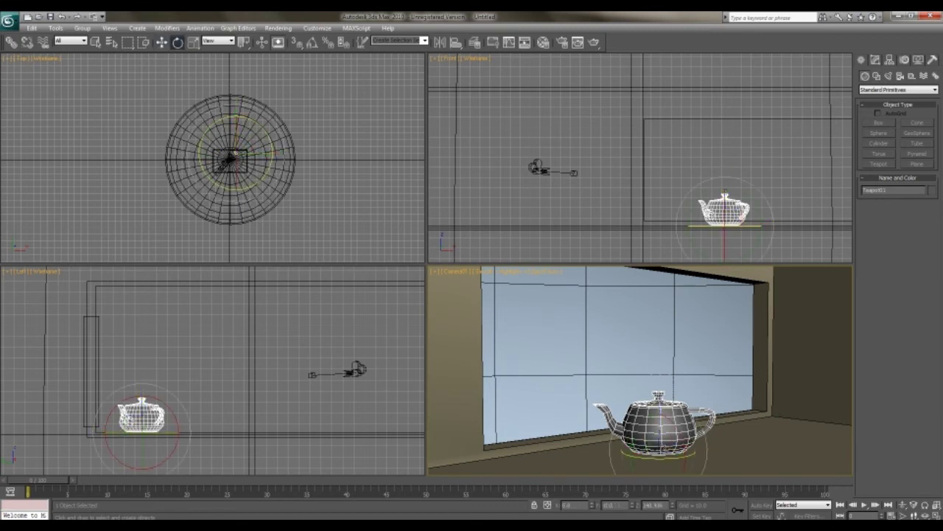
pyautogui.press('w')
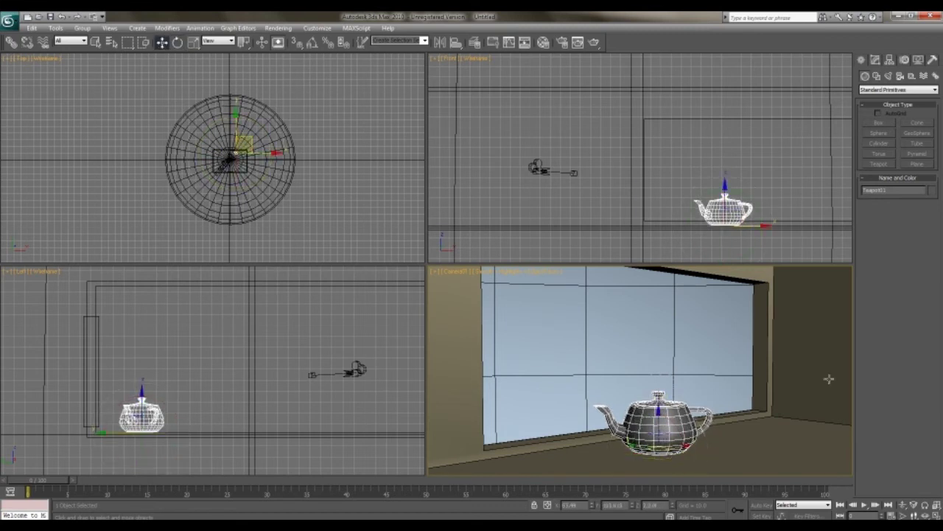
pyautogui.click(827, 381)
pyautogui.click(689, 423)
# Add a TurboSmooth modifier to the teapot, raise its iterations by one and enable Isoline Display
pyautogui.click(876, 61)
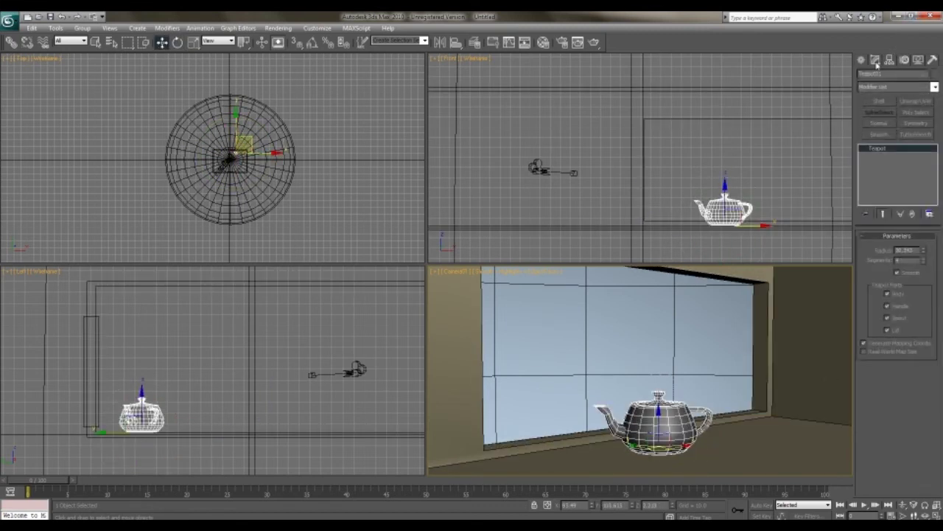
pyautogui.click(916, 134)
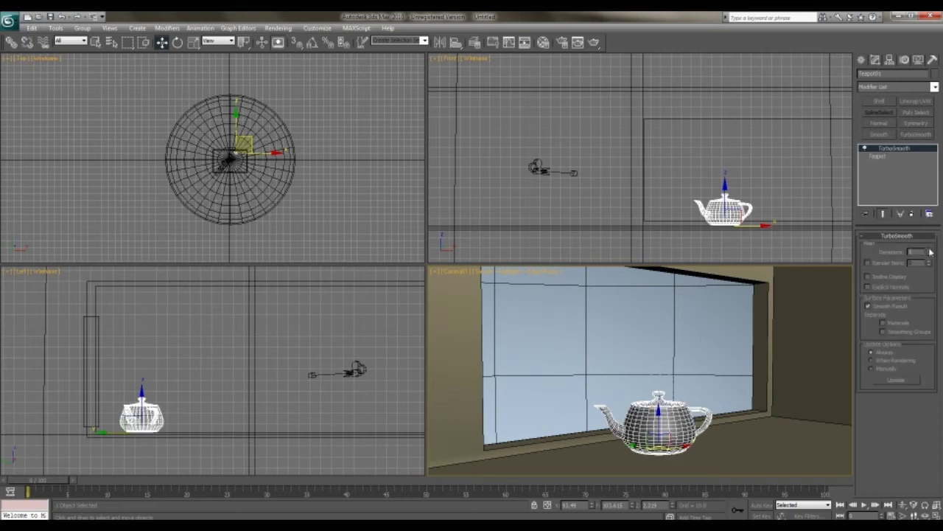
pyautogui.click(930, 250)
pyautogui.click(884, 277)
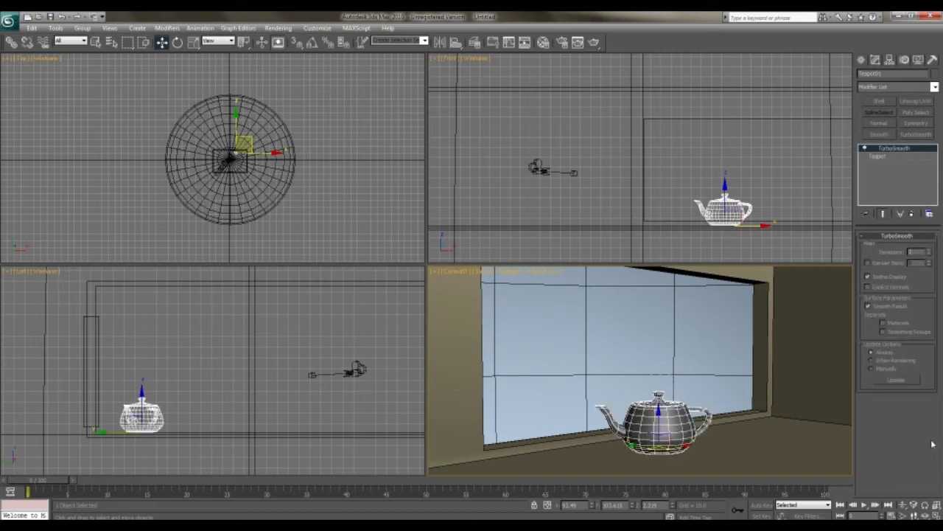
pyautogui.click(781, 458)
# Select the teapot and make the third material slot, 03 - Default, active in the Material Editor
pyautogui.click(654, 422)
pyautogui.press('m')
pyautogui.press('m')
pyautogui.click(227, 142)
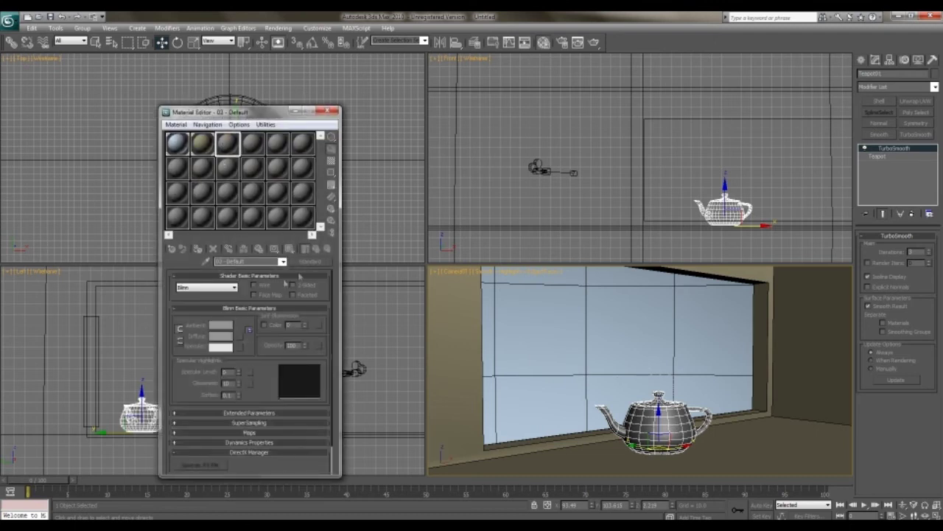
# Look through the material types offered for 03 - Default, such as Architectural, Ink 'n Paint and Matte/Shadow, and close the browser and Material Editor without choosing one
pyautogui.click(309, 262)
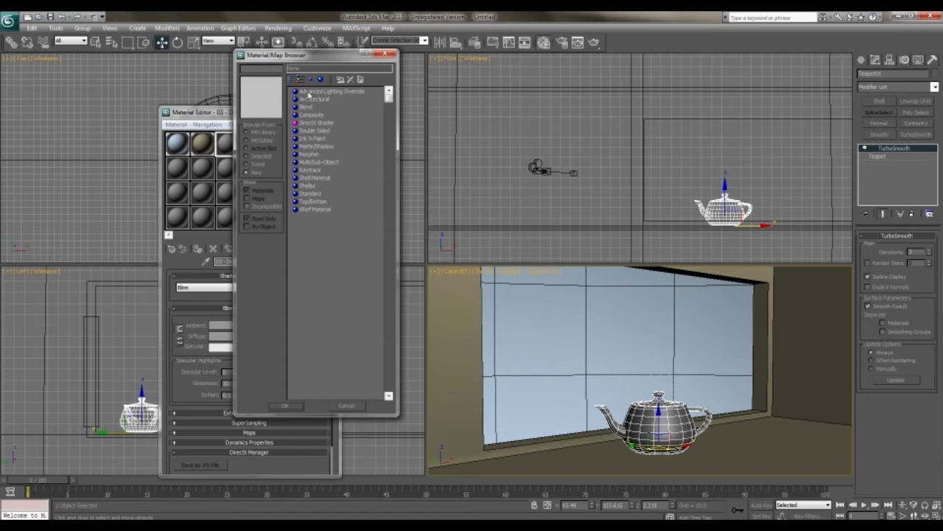
pyautogui.click(318, 148)
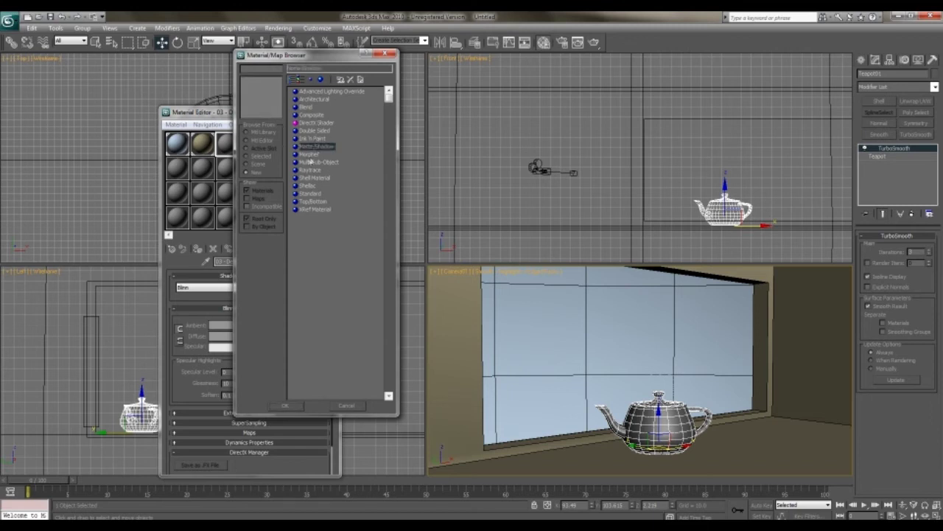
pyautogui.click(314, 162)
pyautogui.click(310, 170)
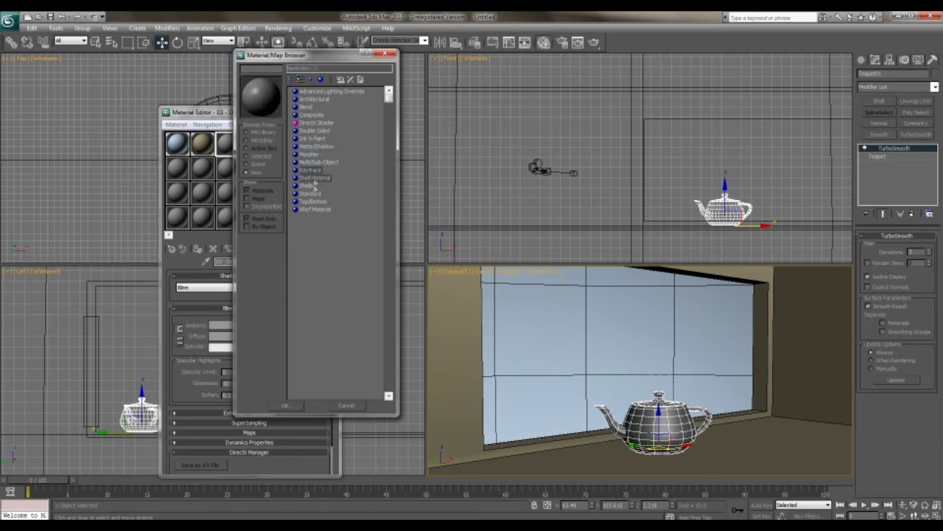
pyautogui.click(310, 193)
pyautogui.click(312, 100)
pyautogui.click(308, 107)
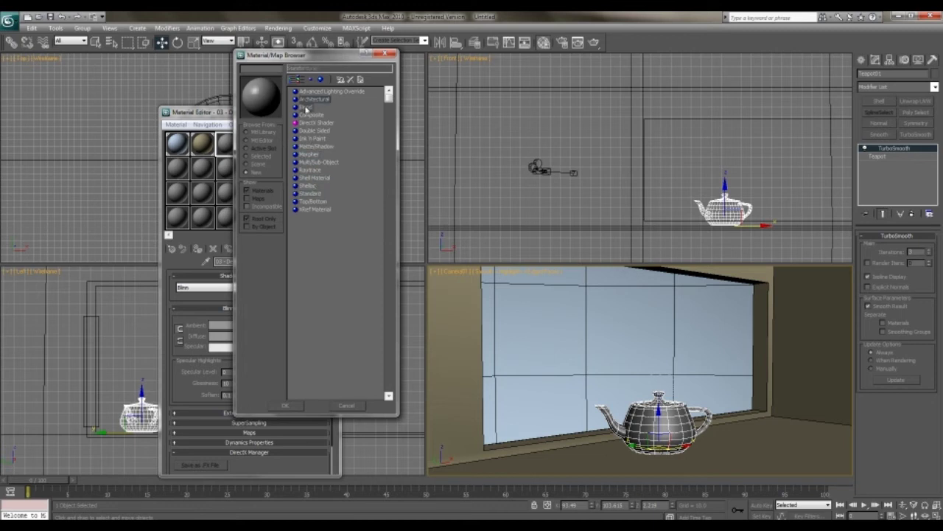
pyautogui.click(311, 115)
pyautogui.click(317, 131)
pyautogui.click(320, 139)
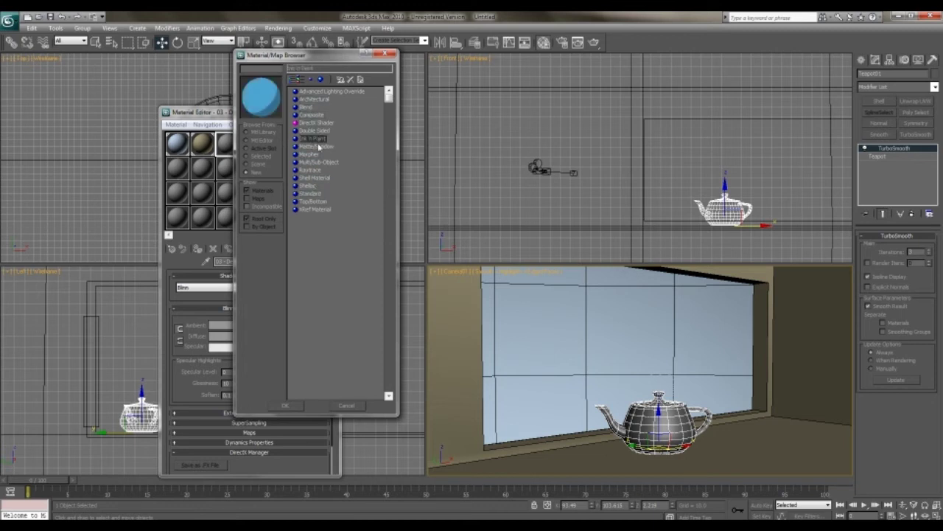
pyautogui.click(319, 146)
pyautogui.click(319, 100)
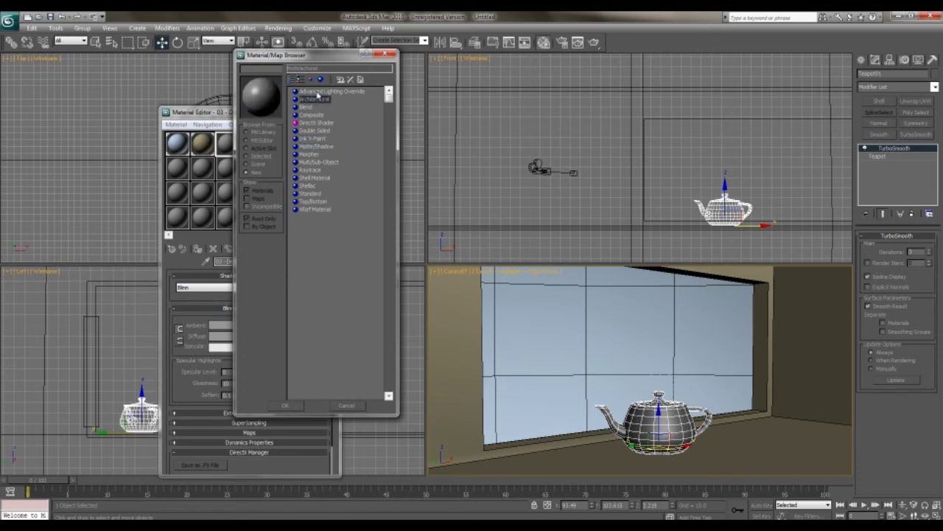
pyautogui.click(318, 92)
pyautogui.click(385, 54)
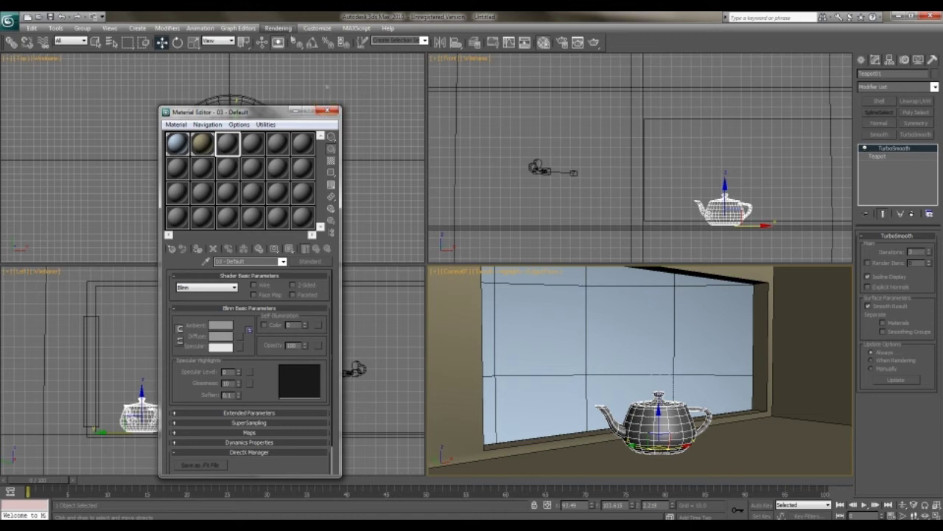
pyautogui.click(327, 111)
# Assign mental ray as the production renderer in the render setup and close the setup
pyautogui.click(278, 28)
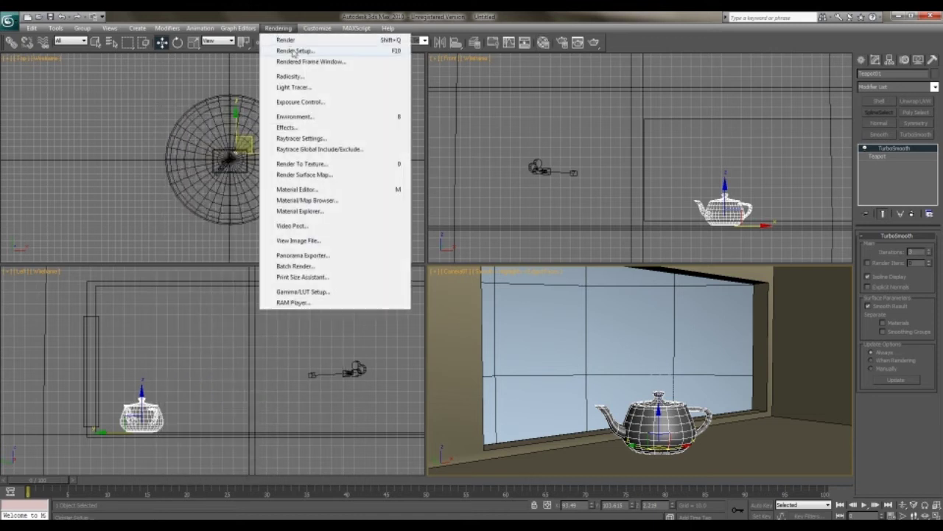
pyautogui.click(295, 50)
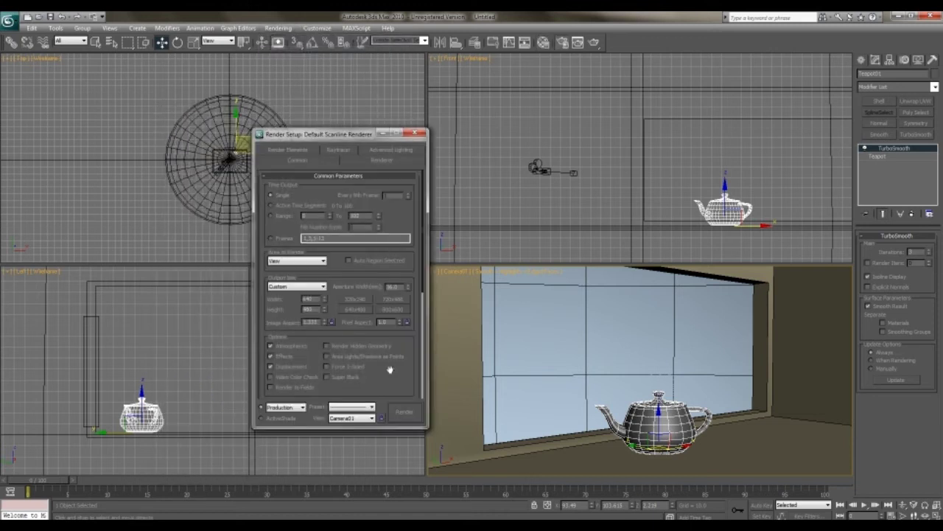
pyautogui.scroll(-5, 388, 354)
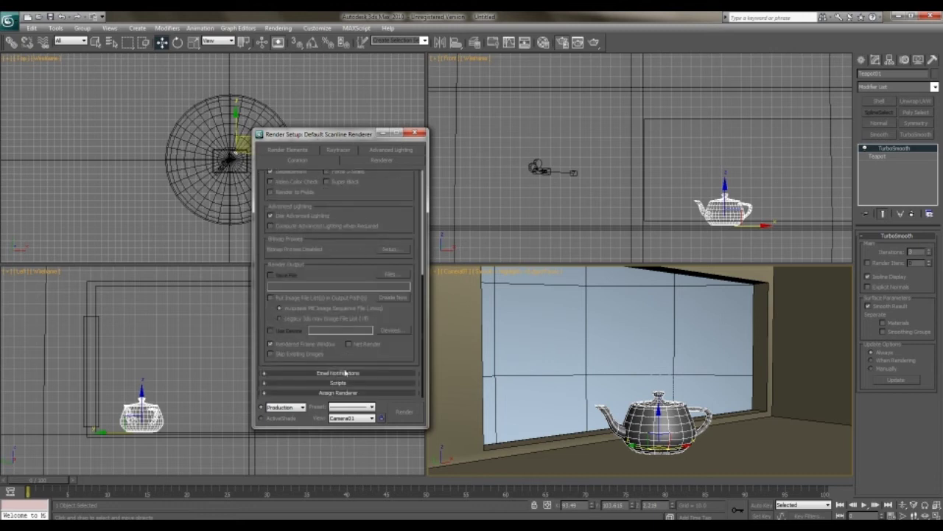
pyautogui.click(341, 394)
pyautogui.click(388, 355)
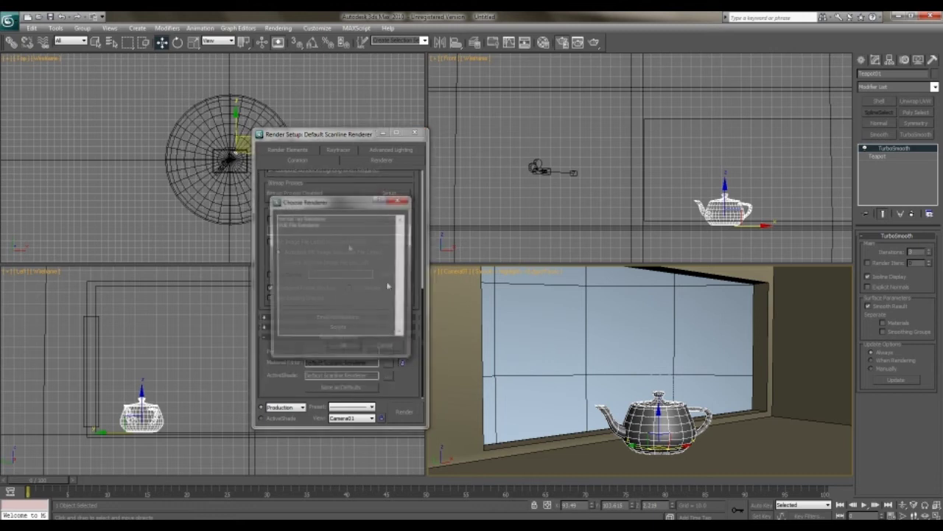
pyautogui.doubleClick(309, 220)
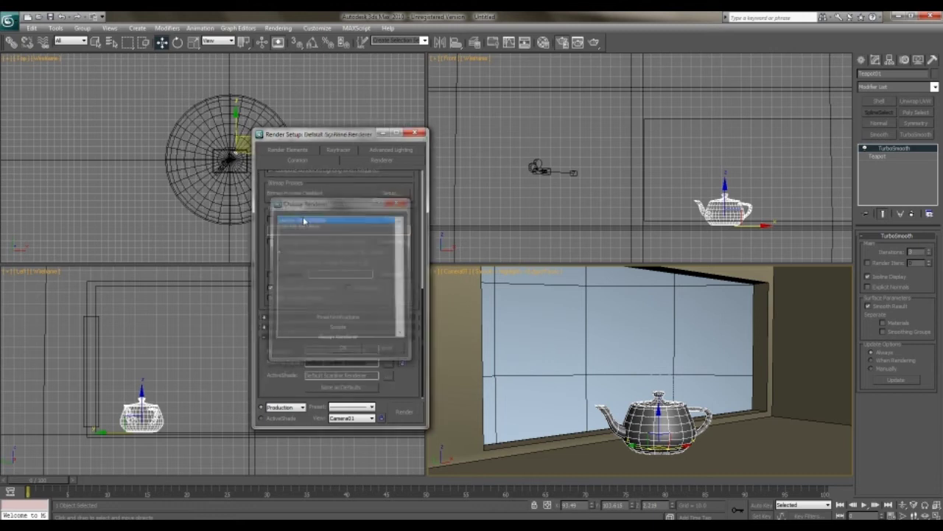
pyautogui.click(417, 133)
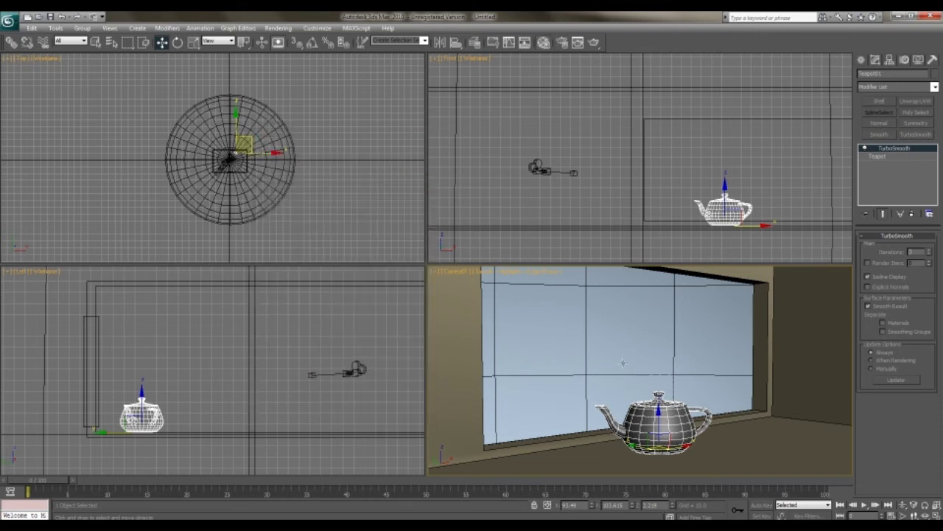
# Preview several ProMaterials in the material browser and set the 03 - Default material's type to ProMaterials: Plastic/Vinyl
pyautogui.press('m')
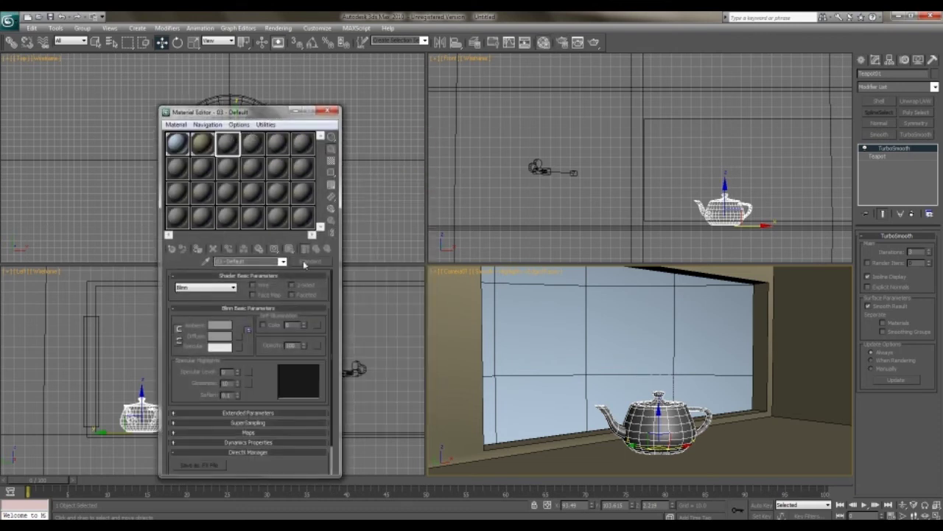
pyautogui.click(309, 262)
pyautogui.click(313, 161)
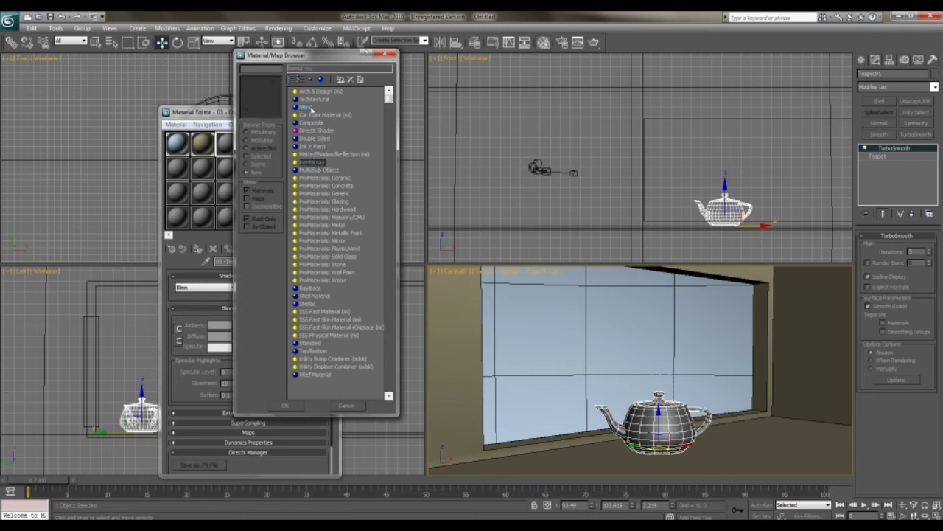
pyautogui.click(319, 180)
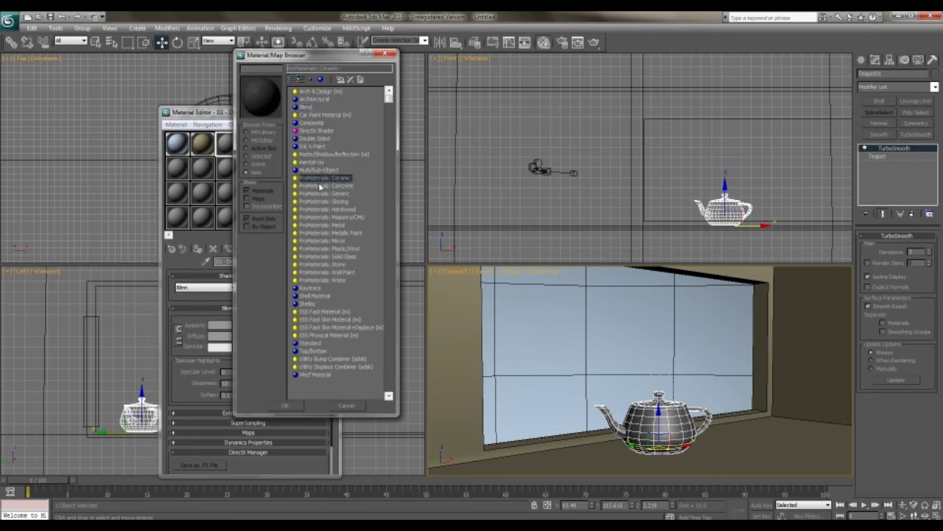
pyautogui.click(321, 186)
pyautogui.click(323, 200)
pyautogui.click(328, 210)
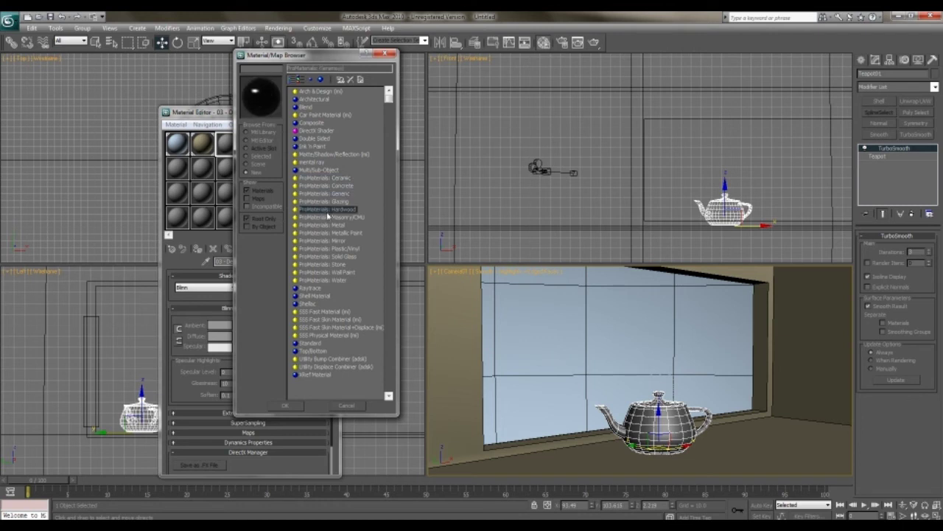
pyautogui.click(323, 273)
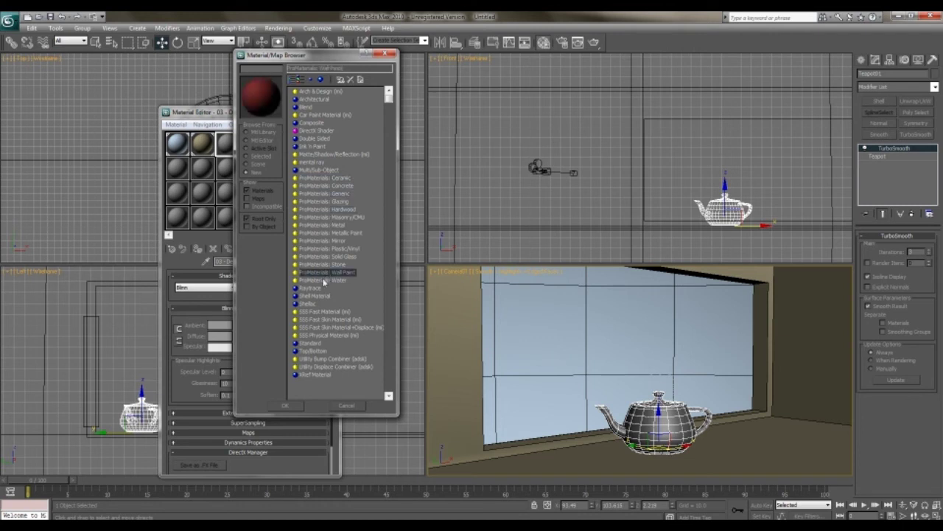
pyautogui.click(325, 264)
pyautogui.click(327, 256)
pyautogui.click(327, 248)
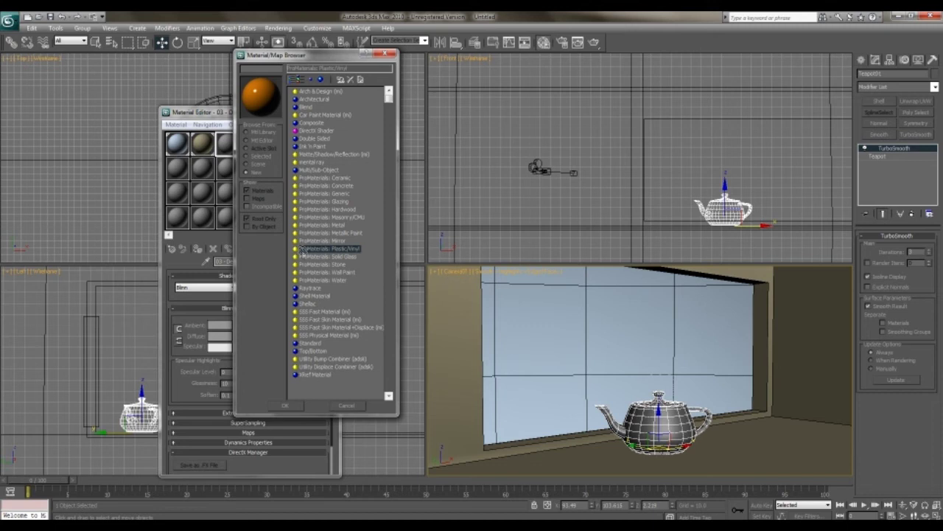
pyautogui.click(282, 406)
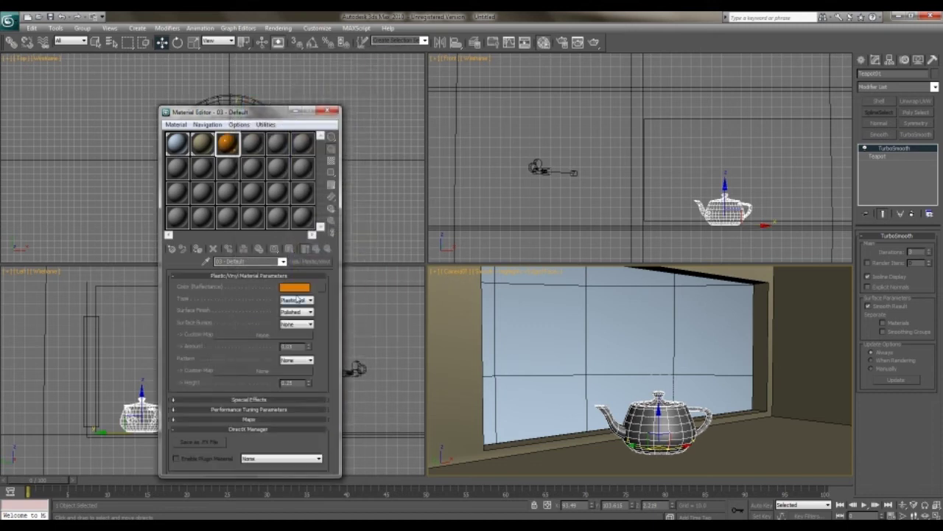
# Set the plastic material's reflectance color to green, assign it to the selected teapot and close the Material Editor
pyautogui.click(295, 287)
pyautogui.moveTo(247, 89); pyautogui.dragTo(219, 106)
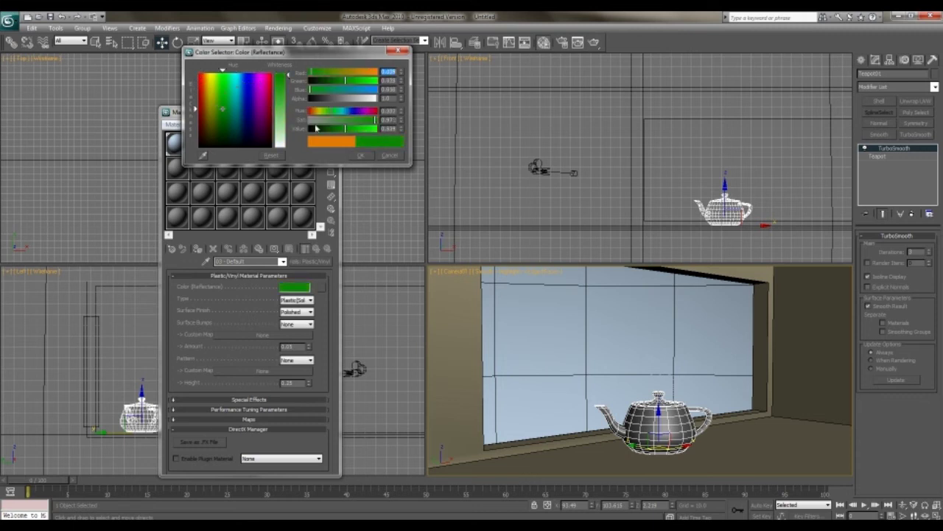
pyautogui.click(360, 155)
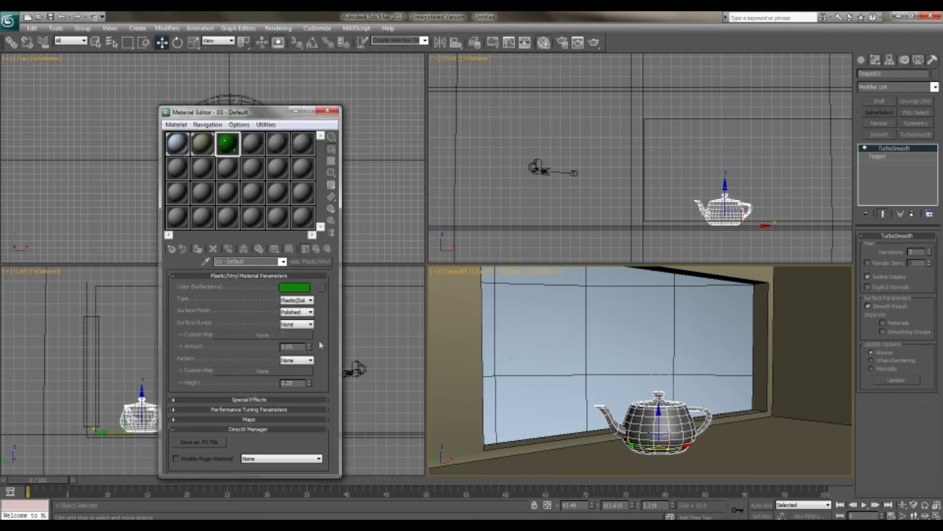
pyautogui.click(299, 300)
pyautogui.click(222, 335)
pyautogui.click(197, 249)
pyautogui.click(328, 110)
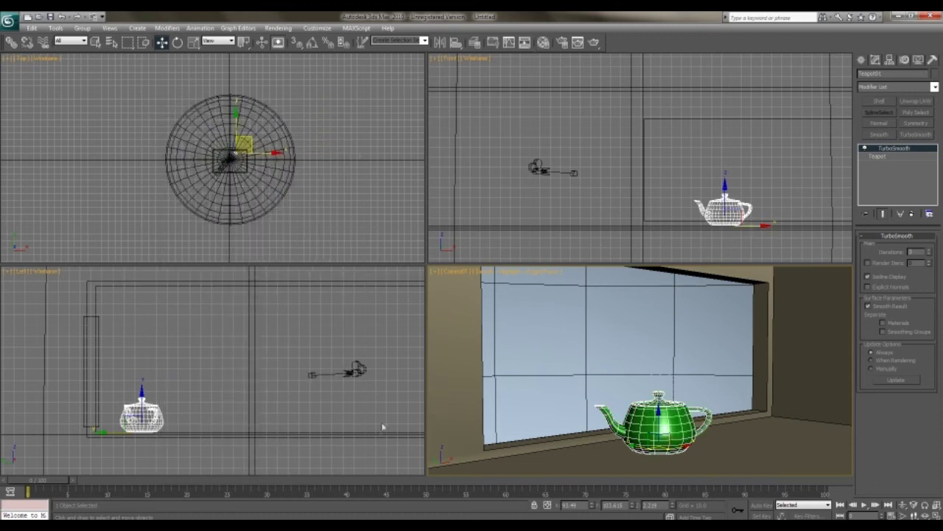
# Set the teapot's wireframe object color to black and clear the selection
pyautogui.click(383, 426)
pyautogui.click(628, 417)
pyautogui.click(934, 74)
pyautogui.click(546, 293)
pyautogui.click(520, 325)
pyautogui.click(367, 384)
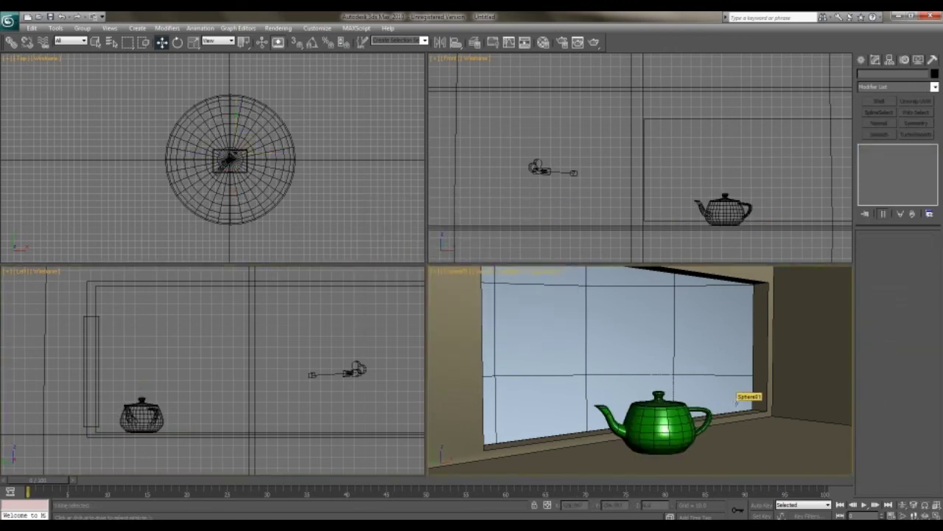
# Render the camera view to check the green teapot, and close the rendered frame and the navigation wheel
pyautogui.hotkey('shift', 'q')
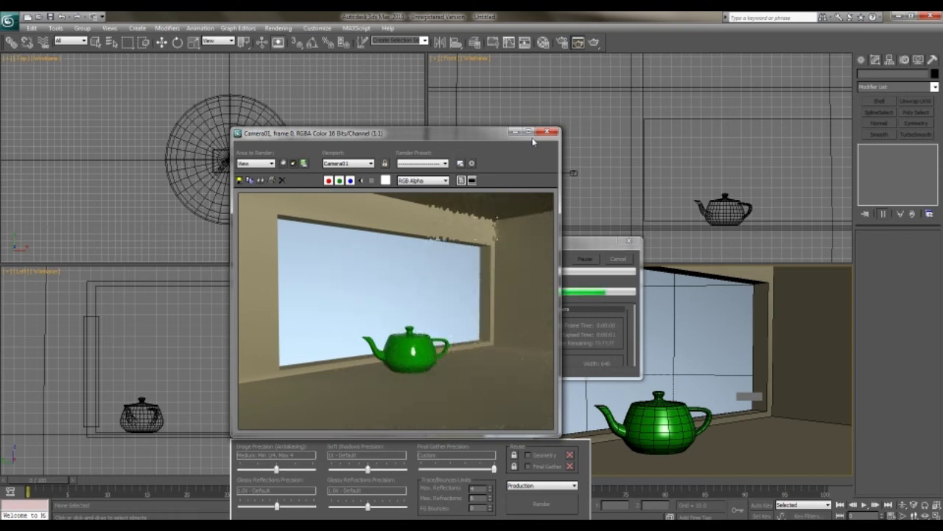
pyautogui.click(546, 134)
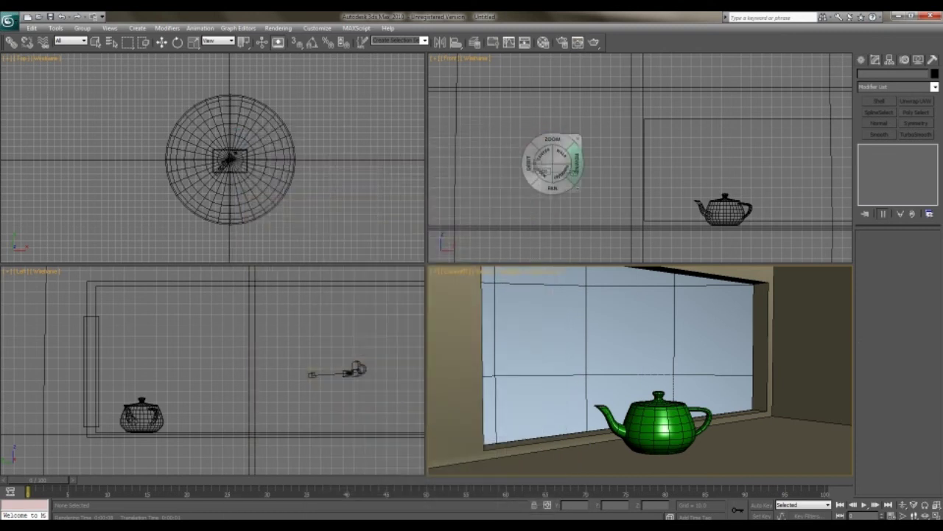
pyautogui.click(870, 525)
pyautogui.click(870, 525)
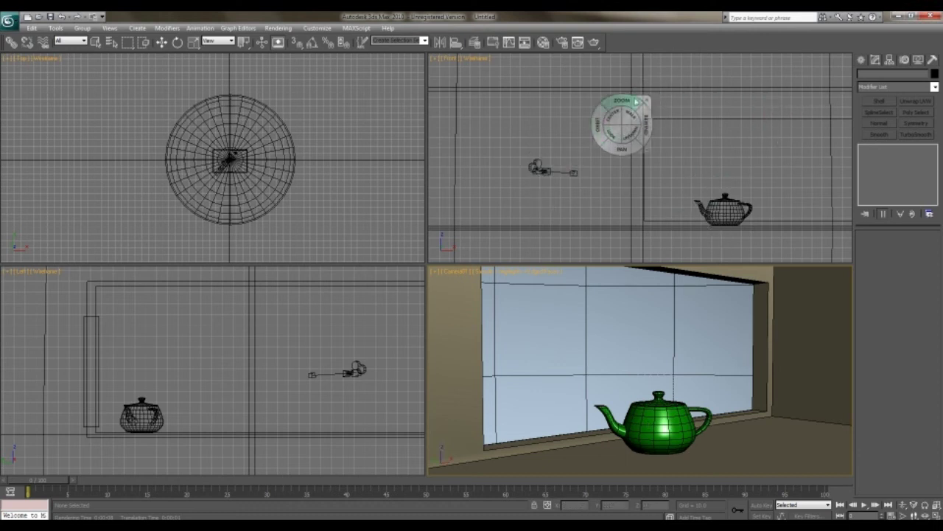
pyautogui.click(650, 94)
# Create a standard Target Spot light in the Left view, placed above and outside the room and aimed at the window
pyautogui.click(862, 61)
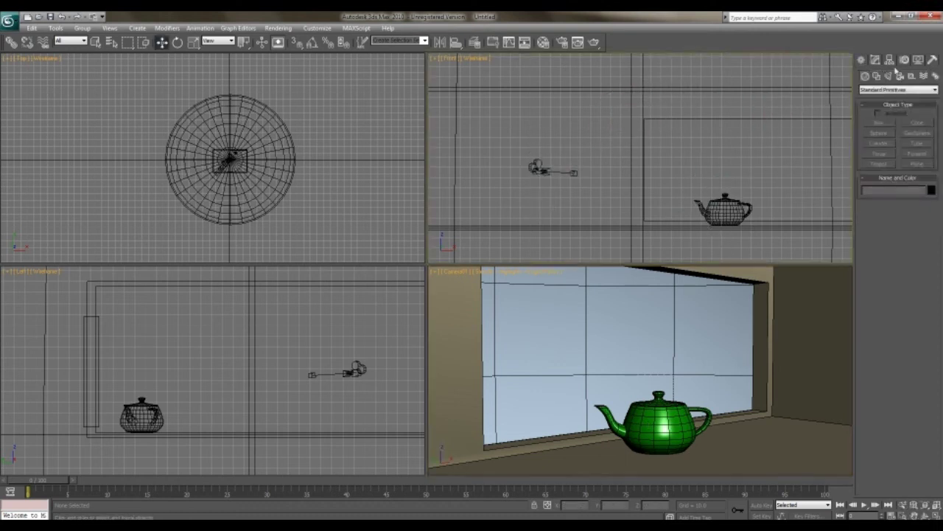
pyautogui.click(888, 76)
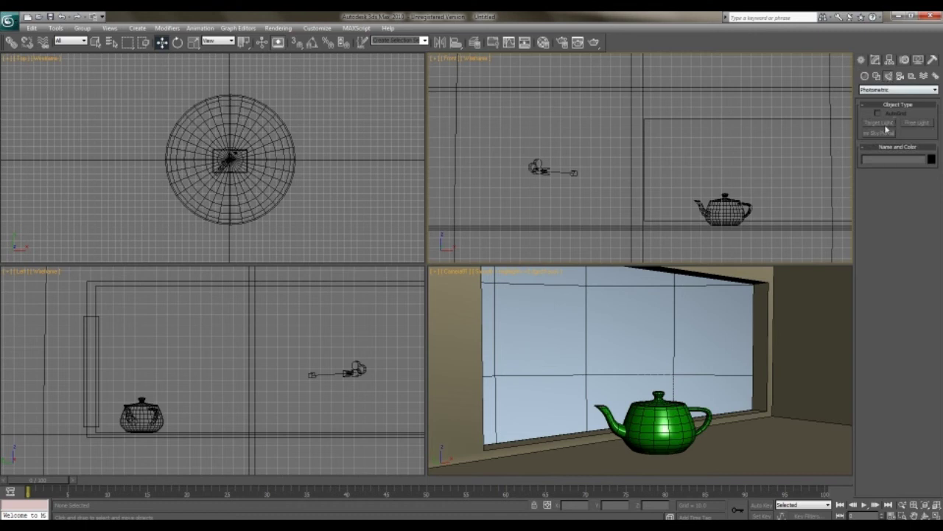
pyautogui.click(896, 90)
pyautogui.click(890, 105)
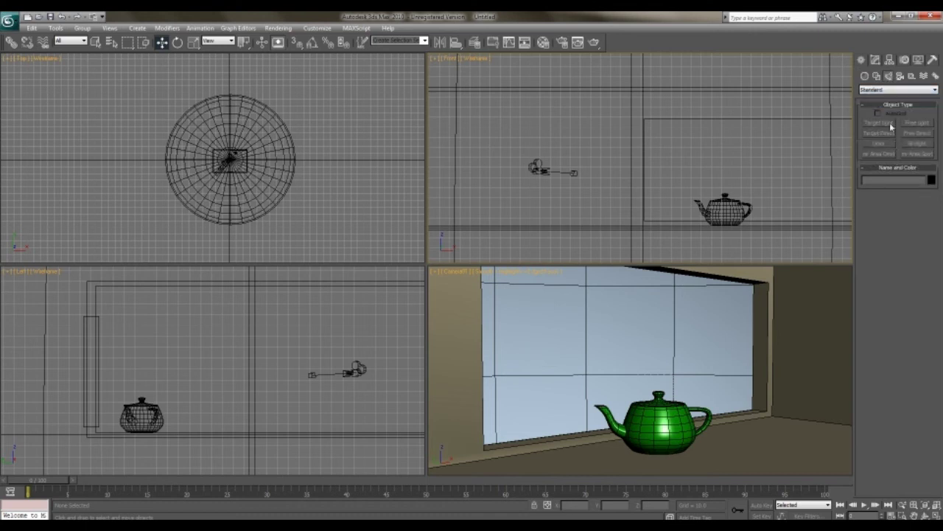
pyautogui.click(884, 123)
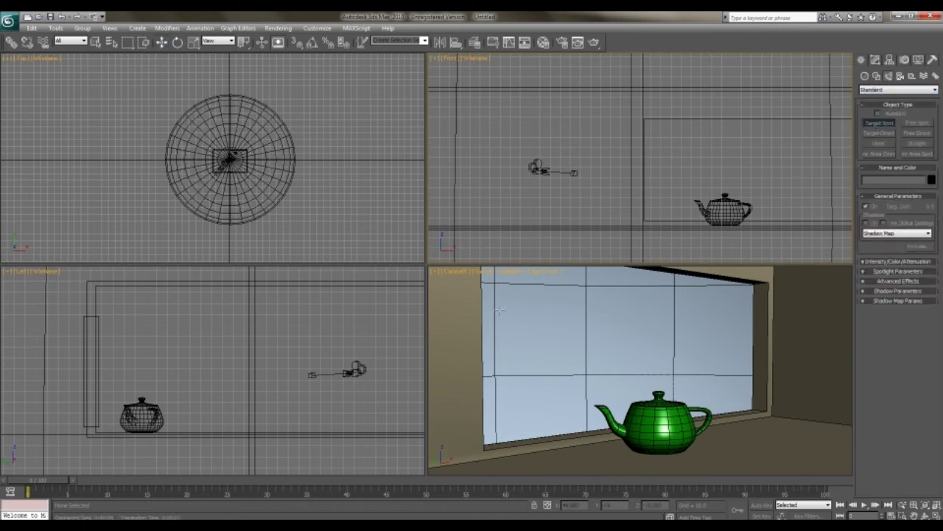
pyautogui.scroll(-4, 176, 376)
pyautogui.scroll(-3, 223, 386)
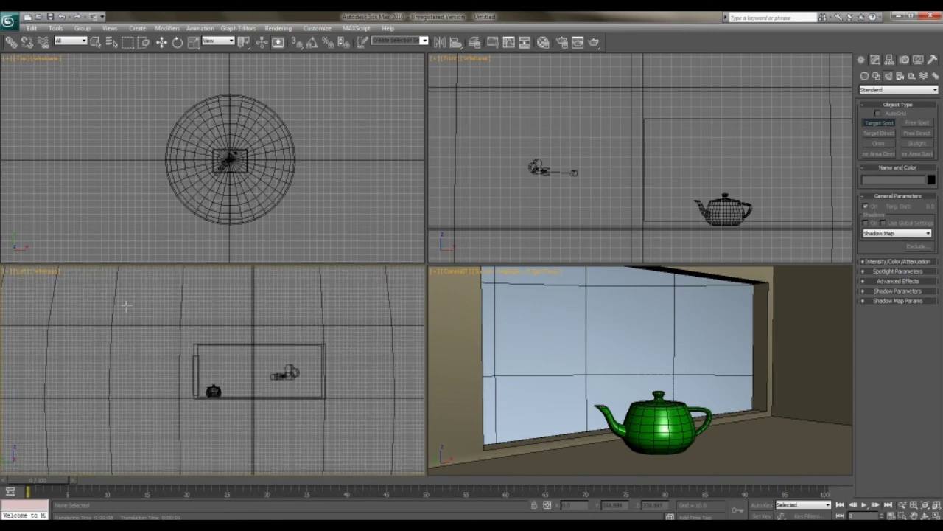
pyautogui.moveTo(102, 302); pyautogui.dragTo(203, 376)
pyautogui.moveTo(119, 322); pyautogui.dragTo(134, 350, button='middle')
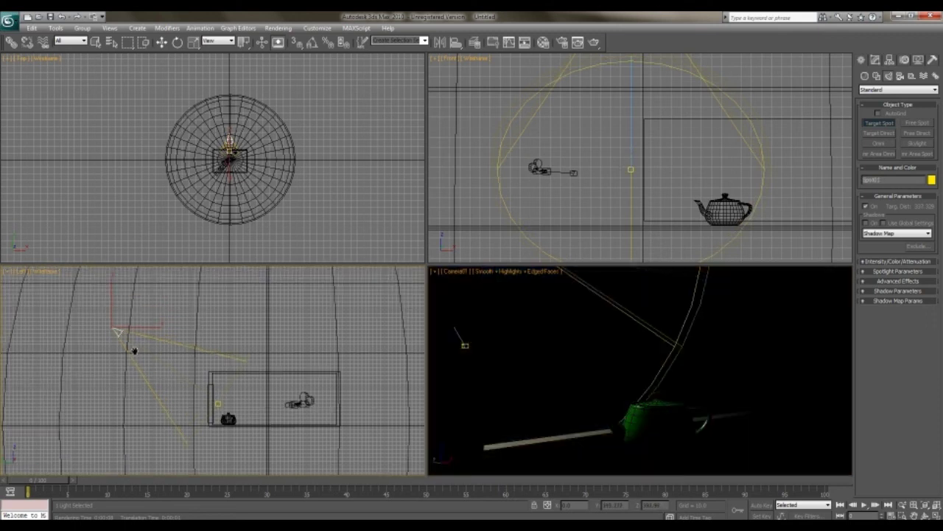
# Move the spotlight slightly farther from the room and greatly widen its Hotspot/Beam cone
pyautogui.press('w')
pyautogui.moveTo(123, 312); pyautogui.dragTo(103, 328)
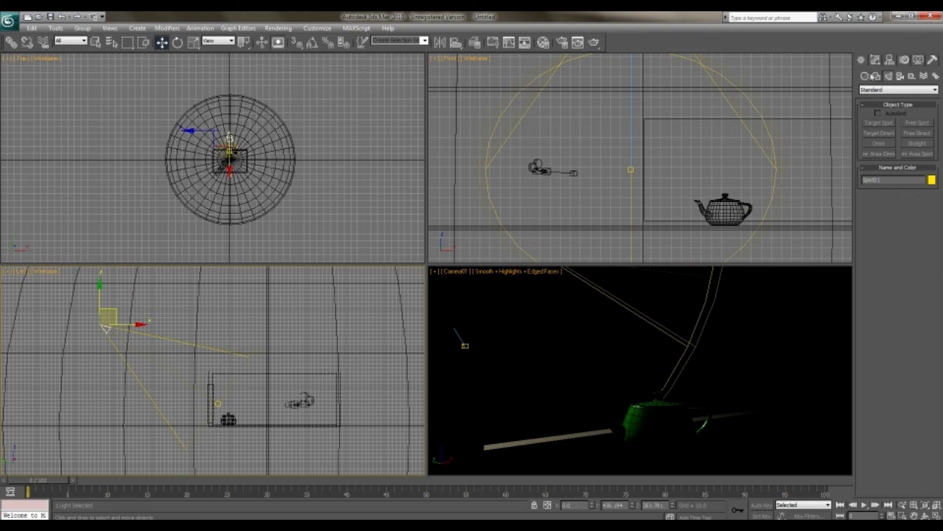
pyautogui.click(875, 61)
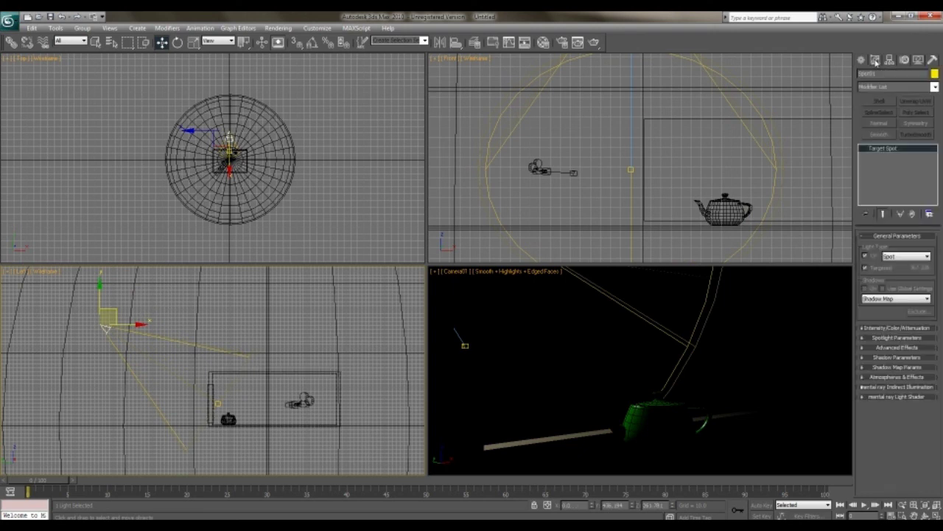
pyautogui.click(897, 339)
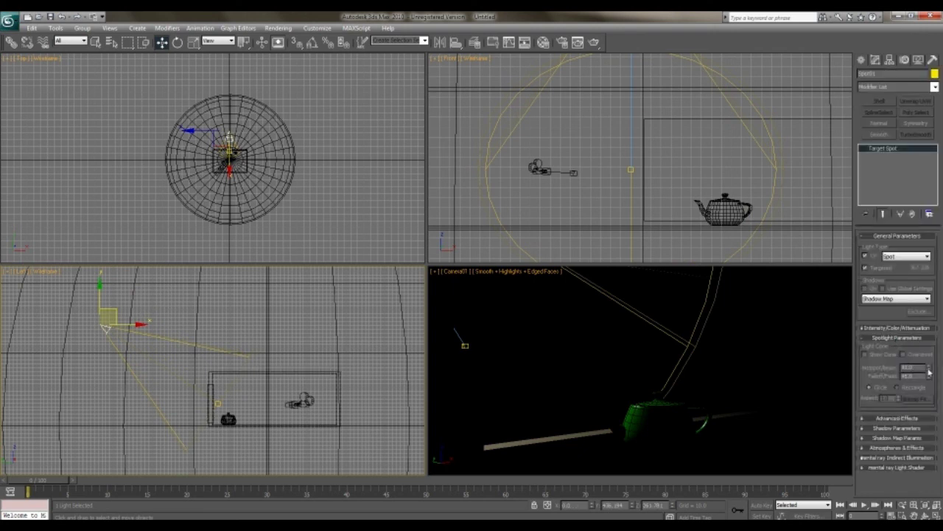
pyautogui.moveTo(928, 368); pyautogui.dragTo(833, 62)
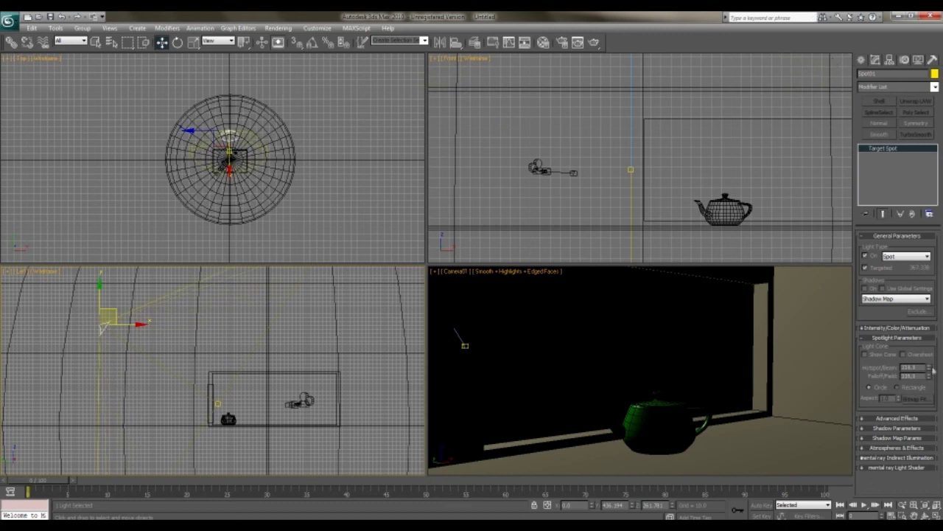
# Lighten the 01 - Default sky material to a paler blue and raise its self-illumination to 100
pyautogui.press('m')
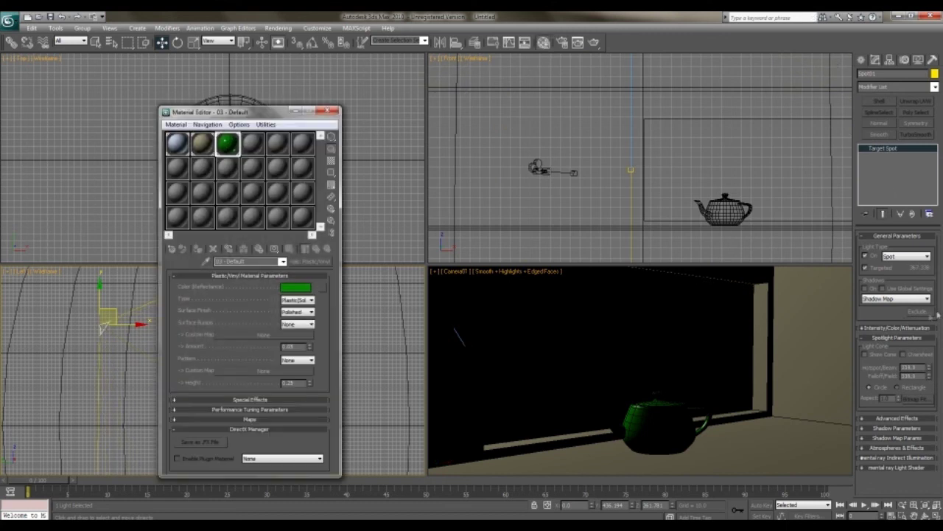
pyautogui.click(175, 144)
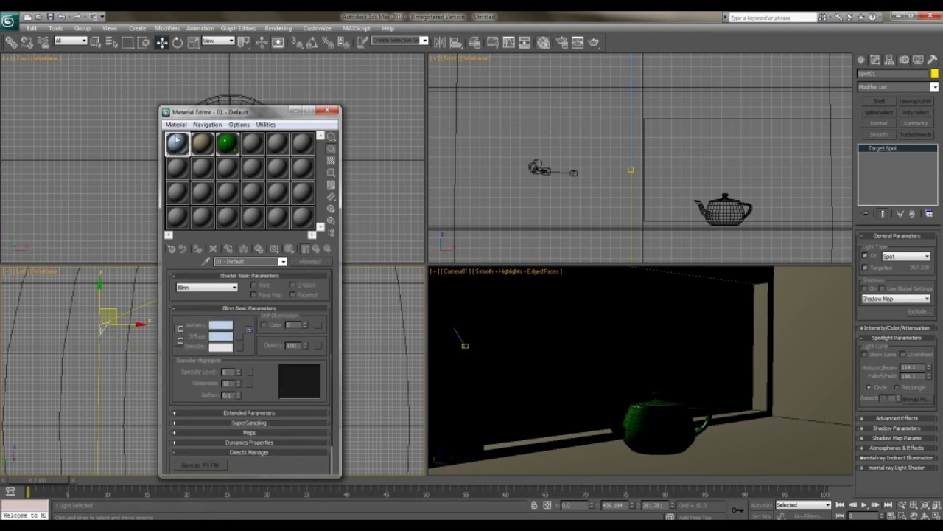
pyautogui.click(221, 325)
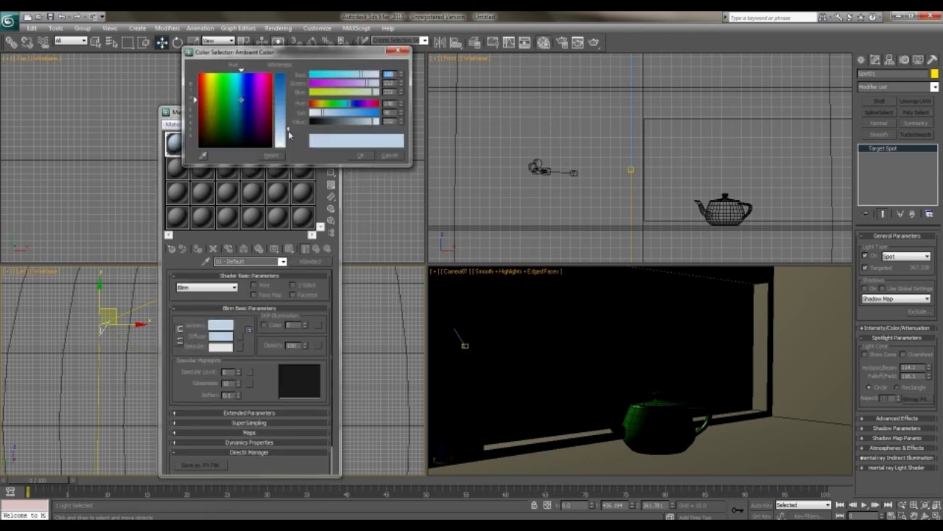
pyautogui.moveTo(288, 134); pyautogui.dragTo(288, 135)
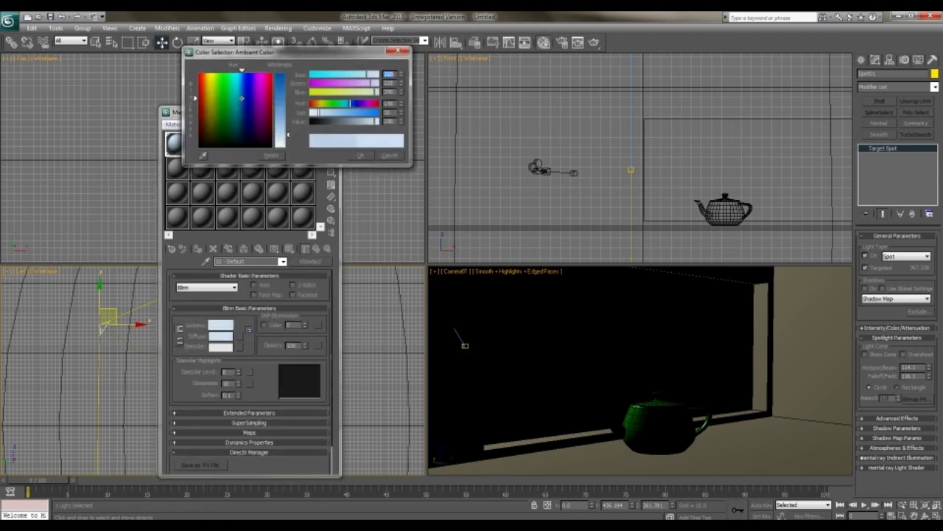
pyautogui.click(361, 156)
pyautogui.moveTo(305, 326); pyautogui.dragTo(289, 247)
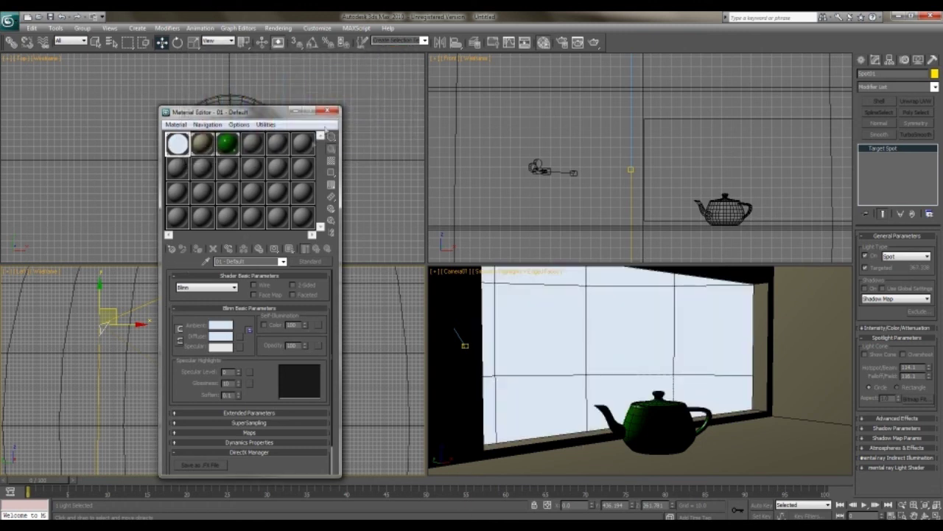
pyautogui.click(328, 112)
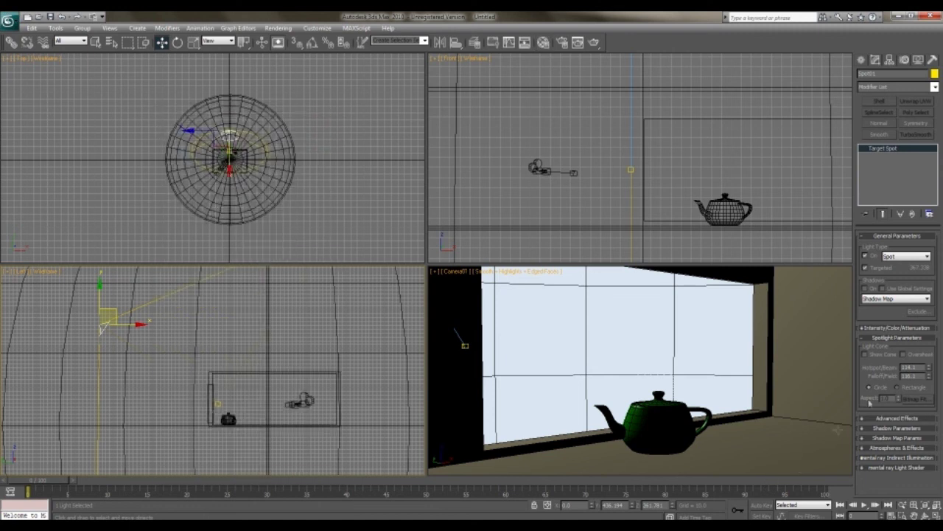
# Narrow the spotlight's Hotspot/Beam while keeping a wide falloff, and render the camera view to check the lighting
pyautogui.moveTo(928, 368); pyautogui.dragTo(908, 430)
pyautogui.moveTo(883, 27); pyautogui.dragTo(864, 167)
pyautogui.rightClick(552, 333)
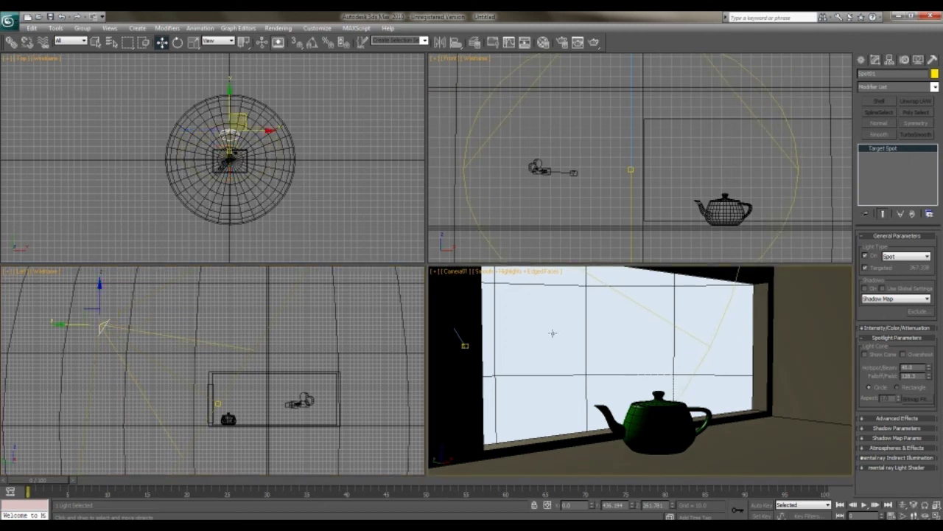
pyautogui.hotkey('shift', 'q')
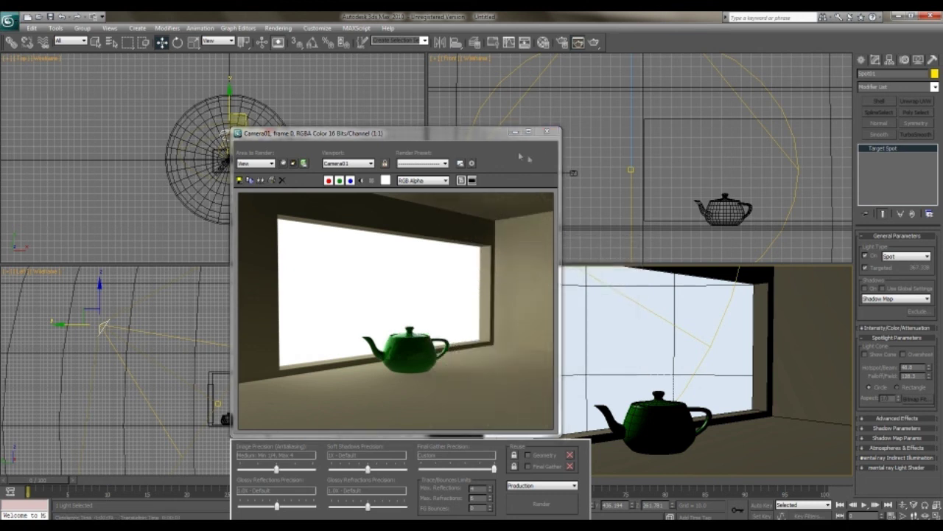
pyautogui.click(547, 133)
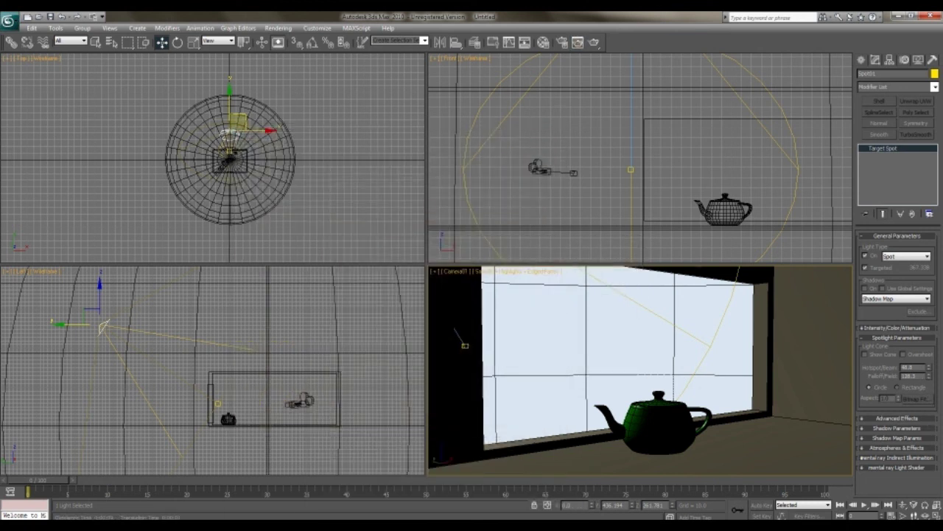
# Set the spotlight's Hotspot/Beam to 90 and its Falloff/Field to about 102, and render the camera view to check the lighting
pyautogui.moveTo(929, 378); pyautogui.dragTo(918, 464)
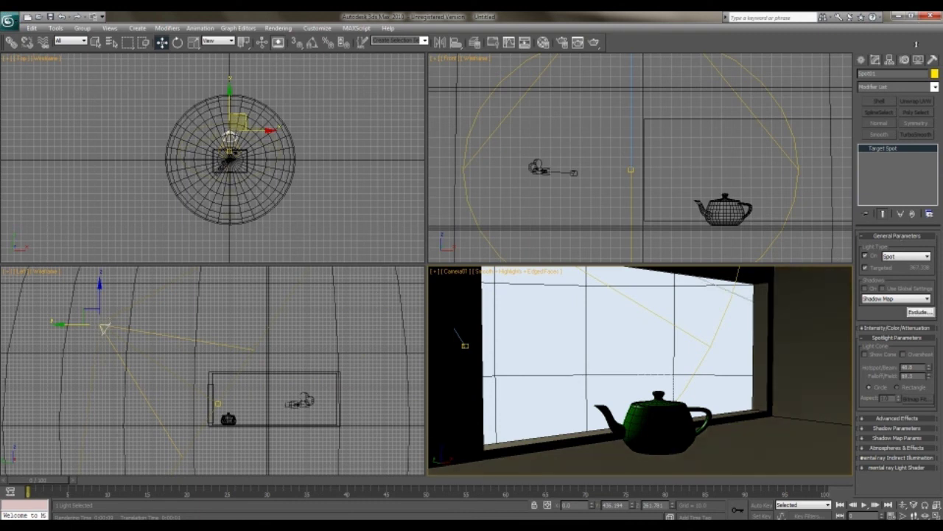
pyautogui.moveTo(914, 55); pyautogui.dragTo(905, 385)
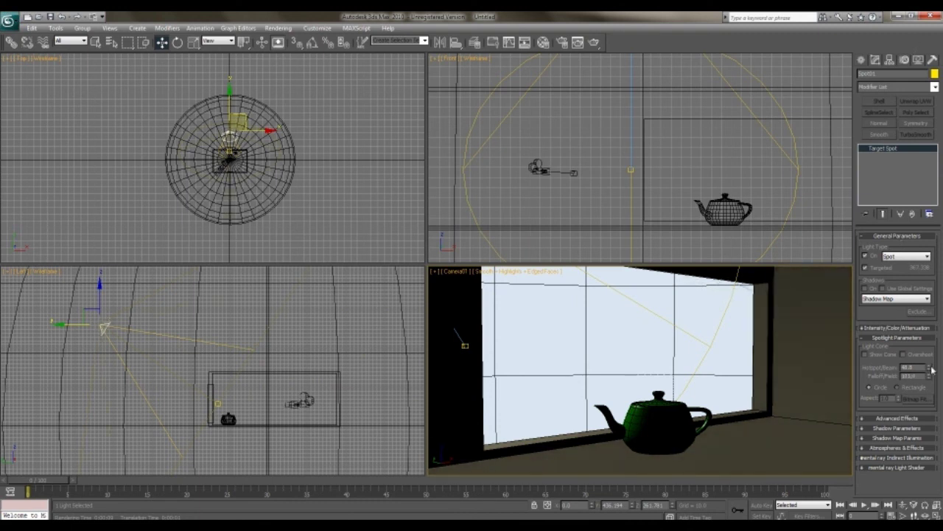
pyautogui.click(931, 370)
pyautogui.write('90')
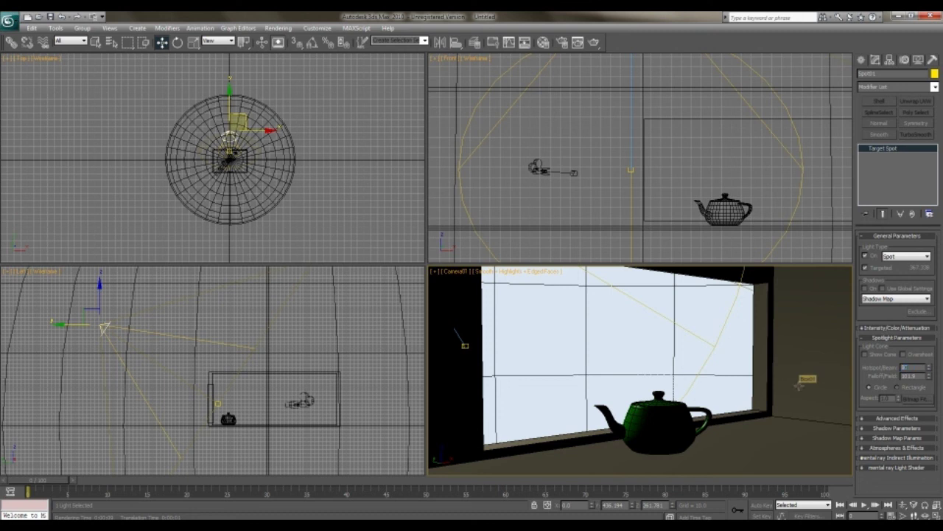
pyautogui.press('Return')
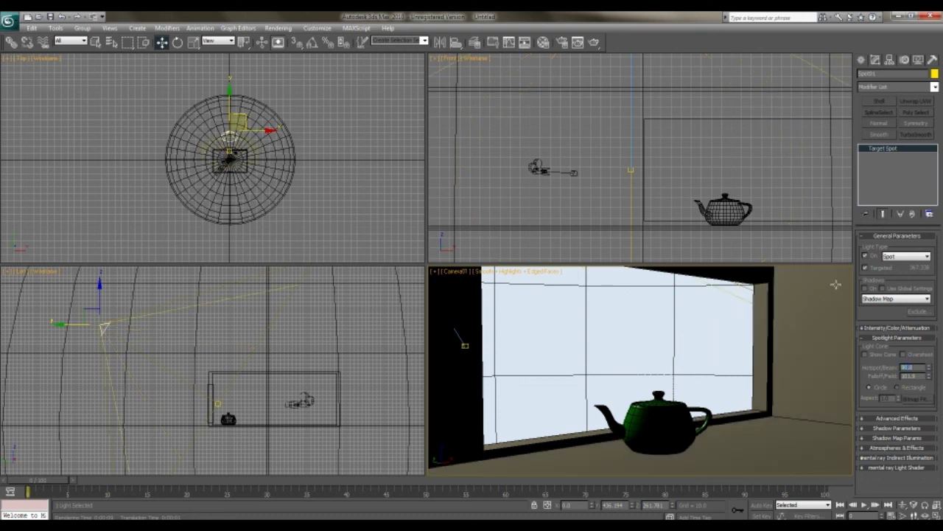
pyautogui.hotkey('shift', 'q')
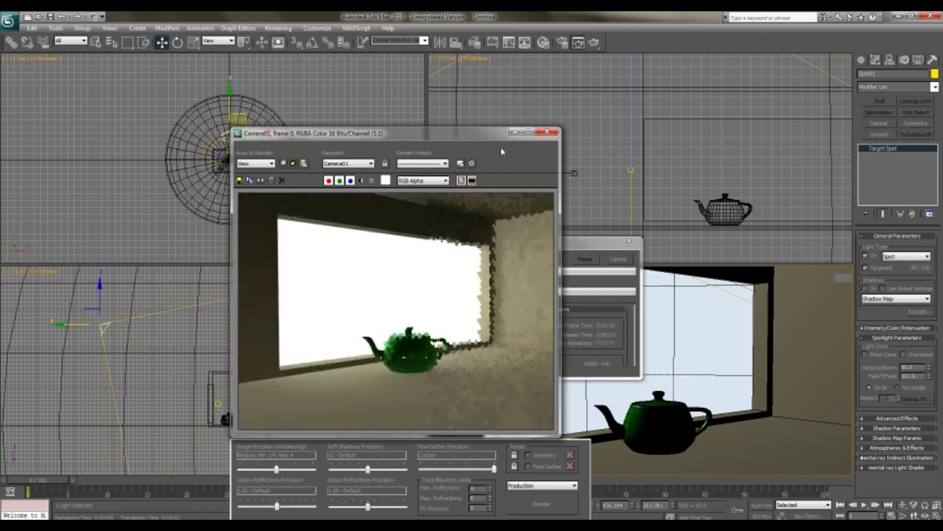
pyautogui.click(550, 133)
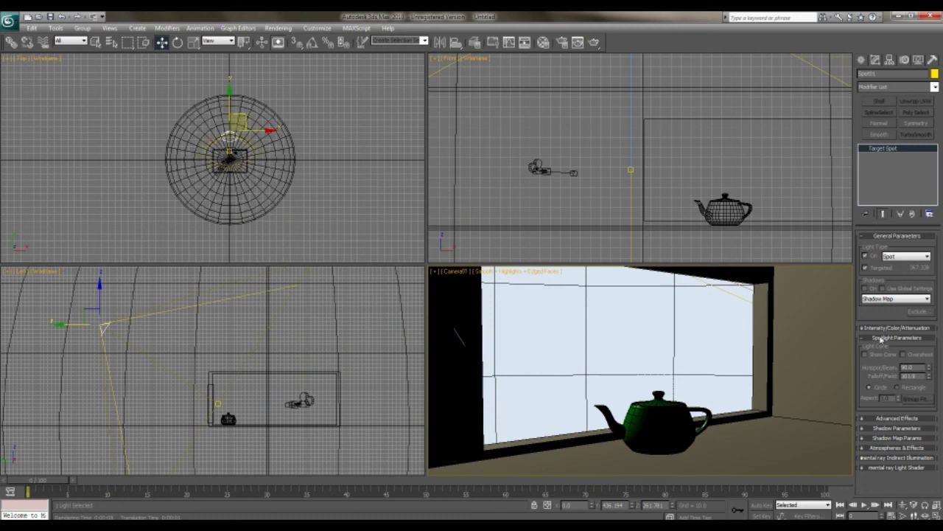
pyautogui.click(508, 375)
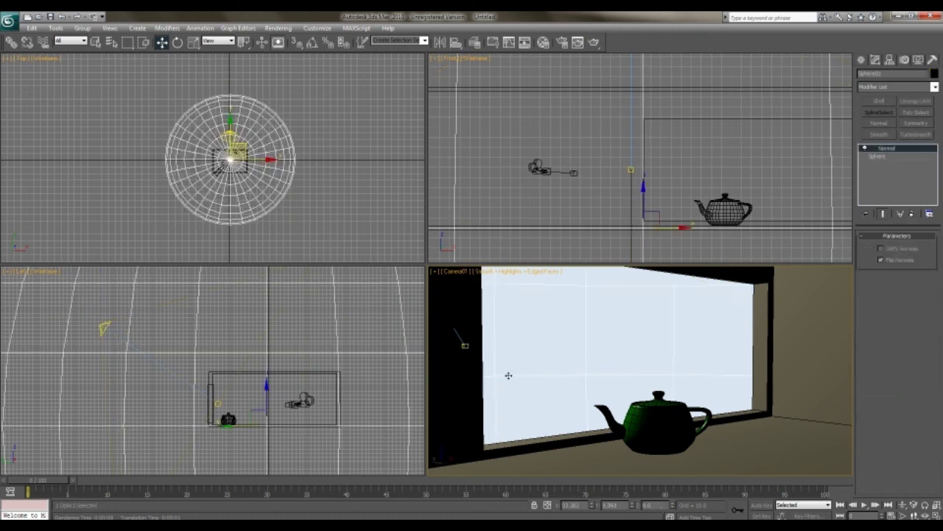
pyautogui.click(813, 416)
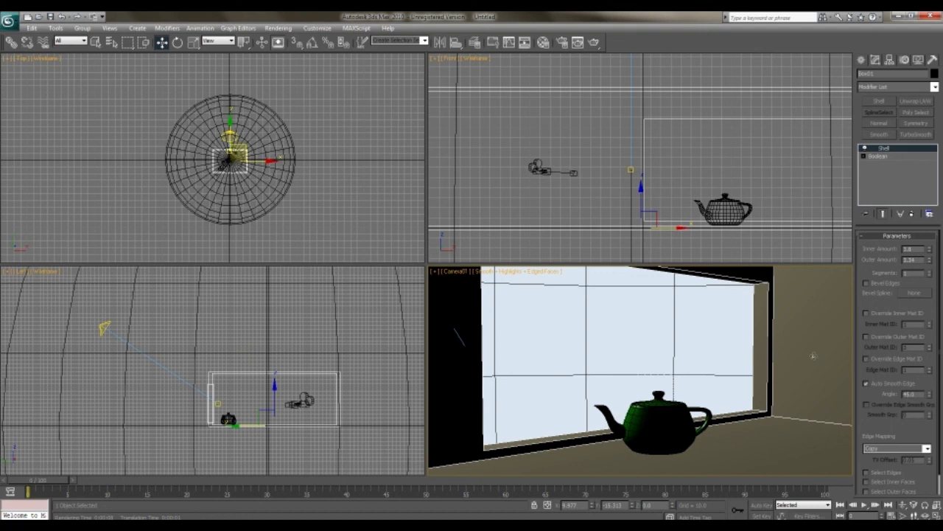
pyautogui.click(435, 310)
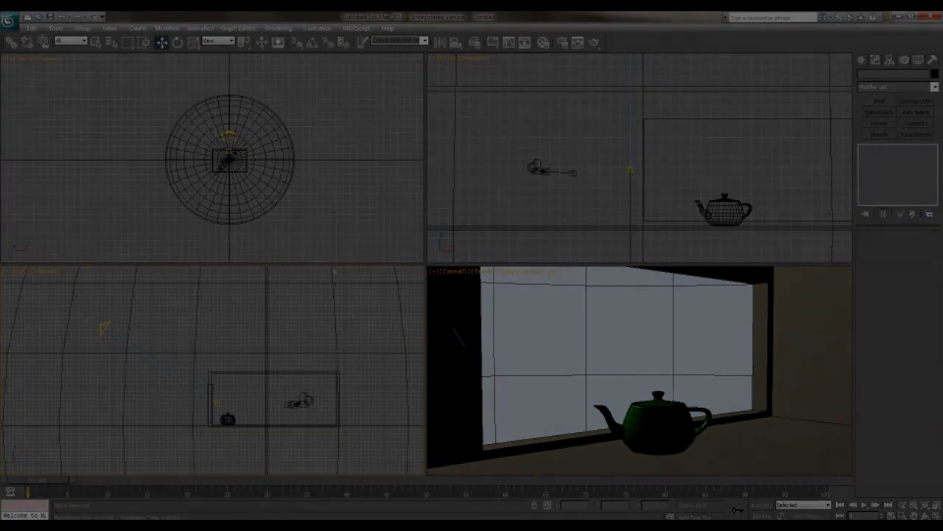